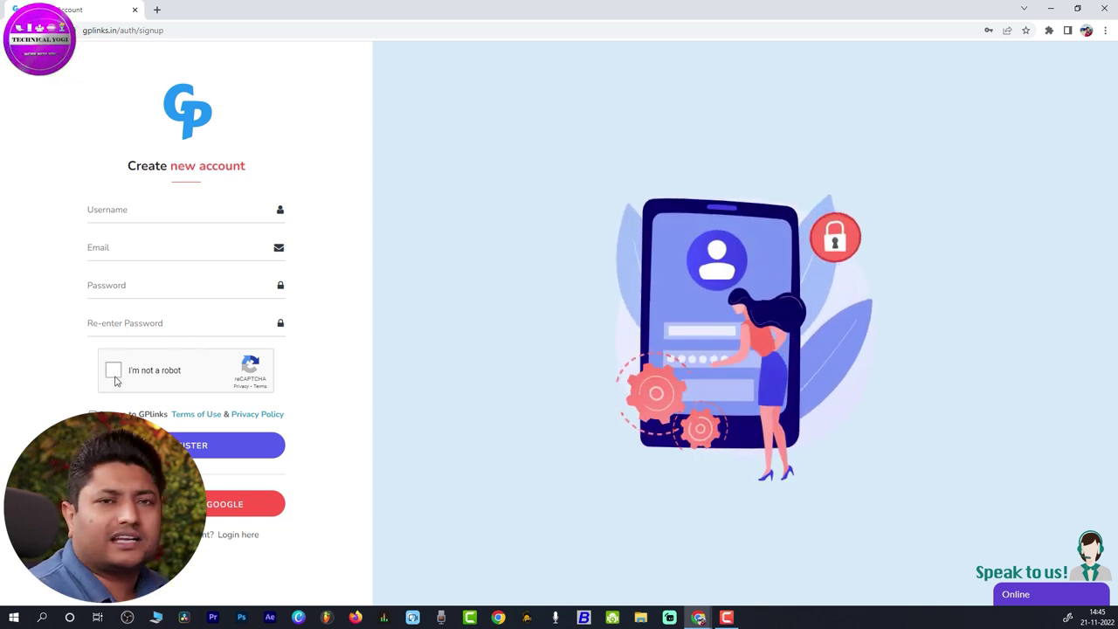
Complete the robot check on the signup form and register with a Google account.
click(110, 371)
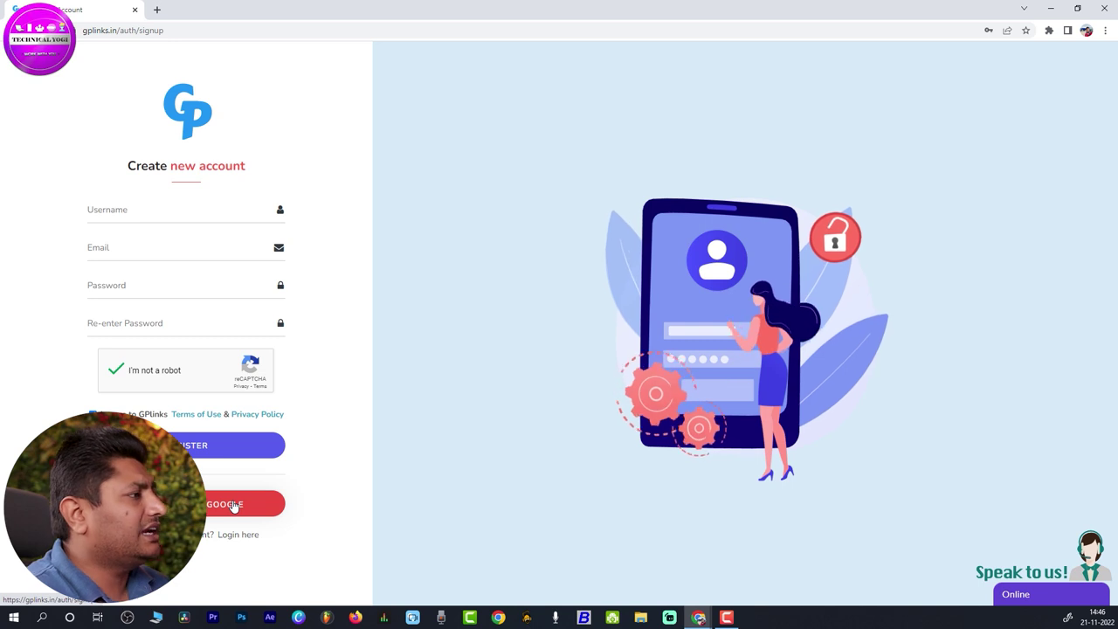
click(234, 505)
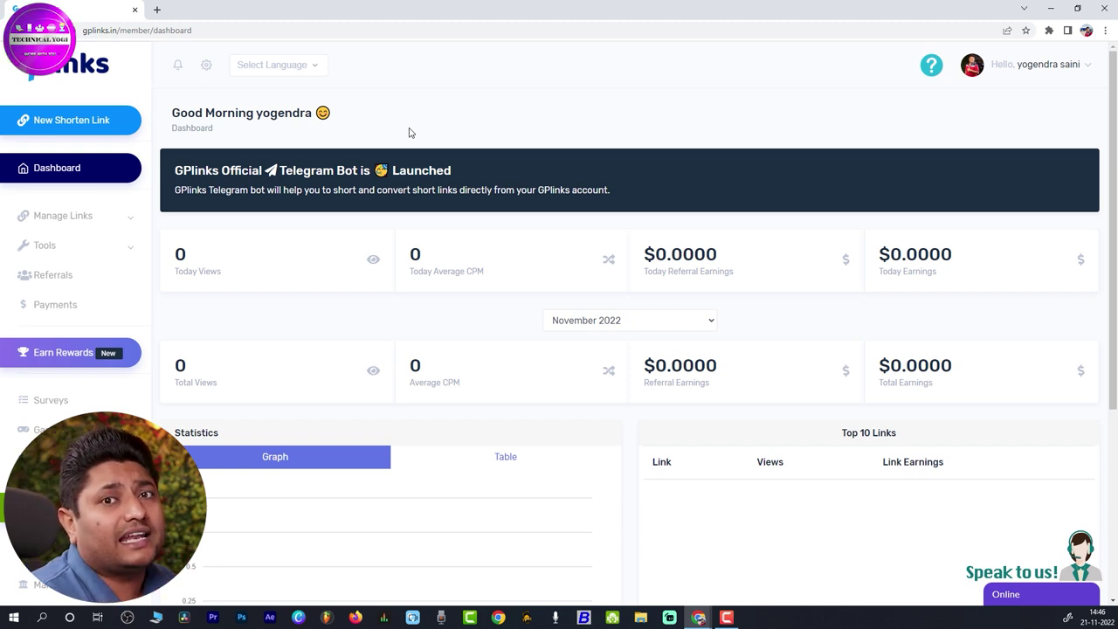
Open the new short link form, then copy the full URL of the technicalyogi Instagram profile from its browser tab.
click(55, 127)
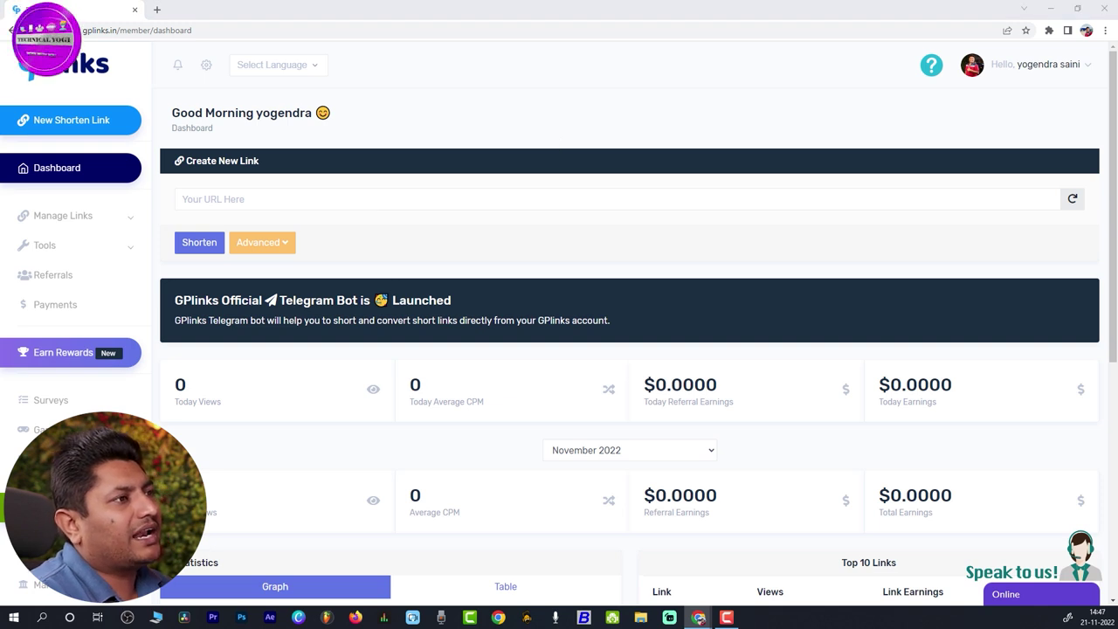
drag(1117, 213, 242, 12)
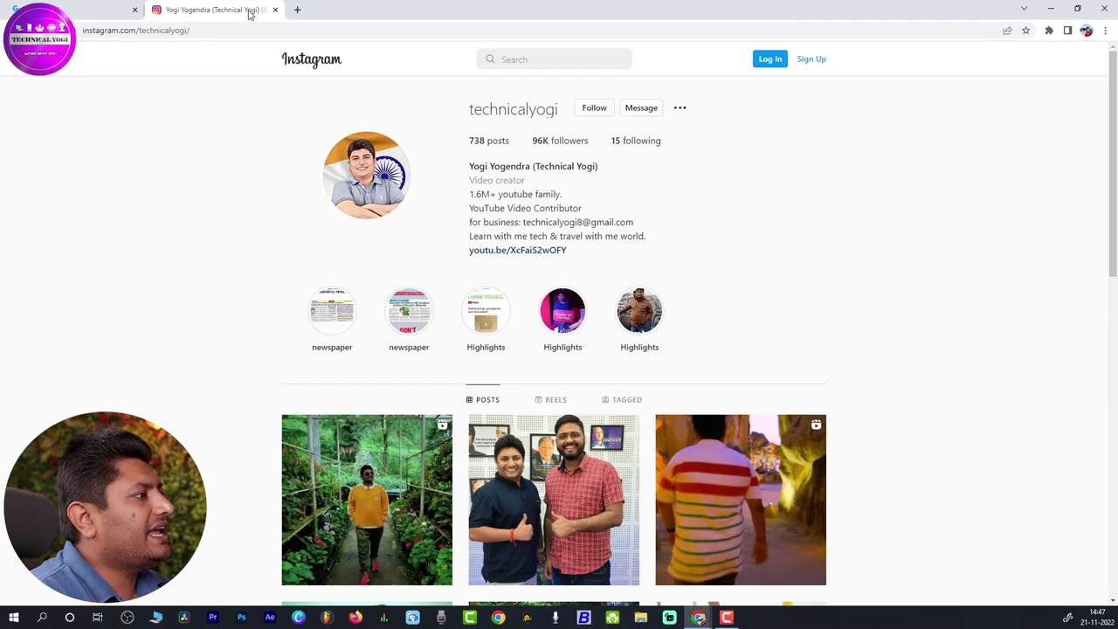
double_click(112, 30)
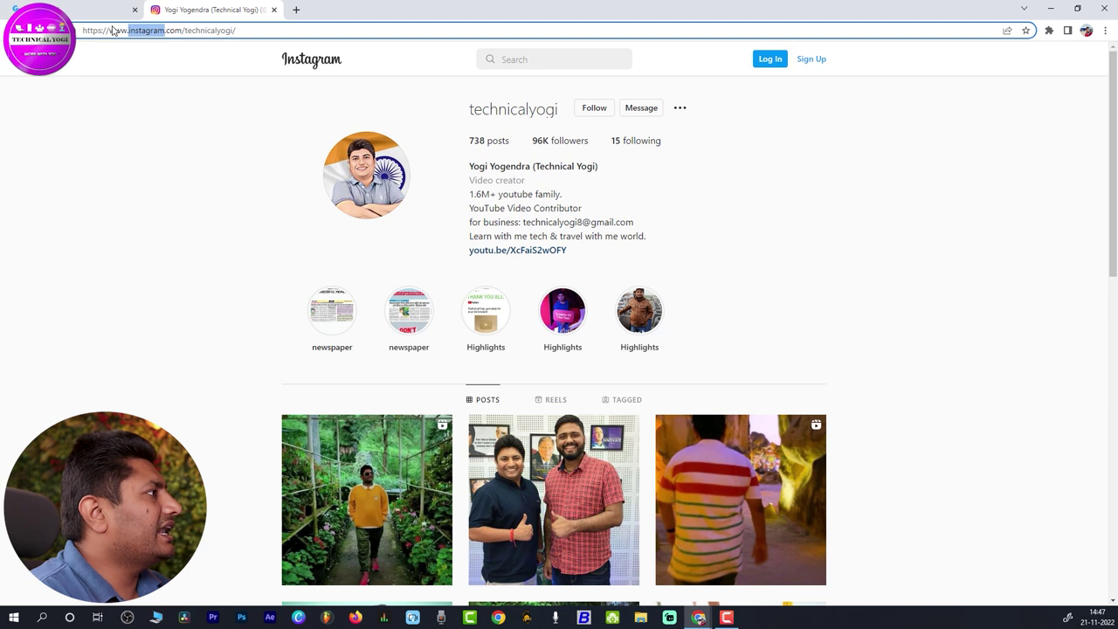
triple_click(112, 29)
right_click(112, 30)
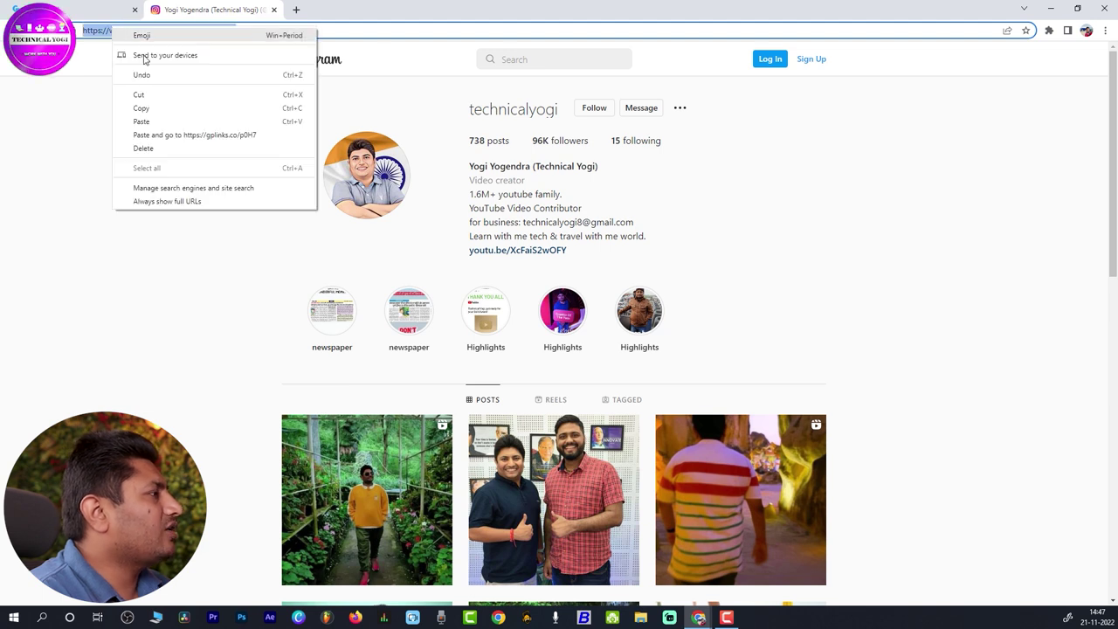
click(145, 110)
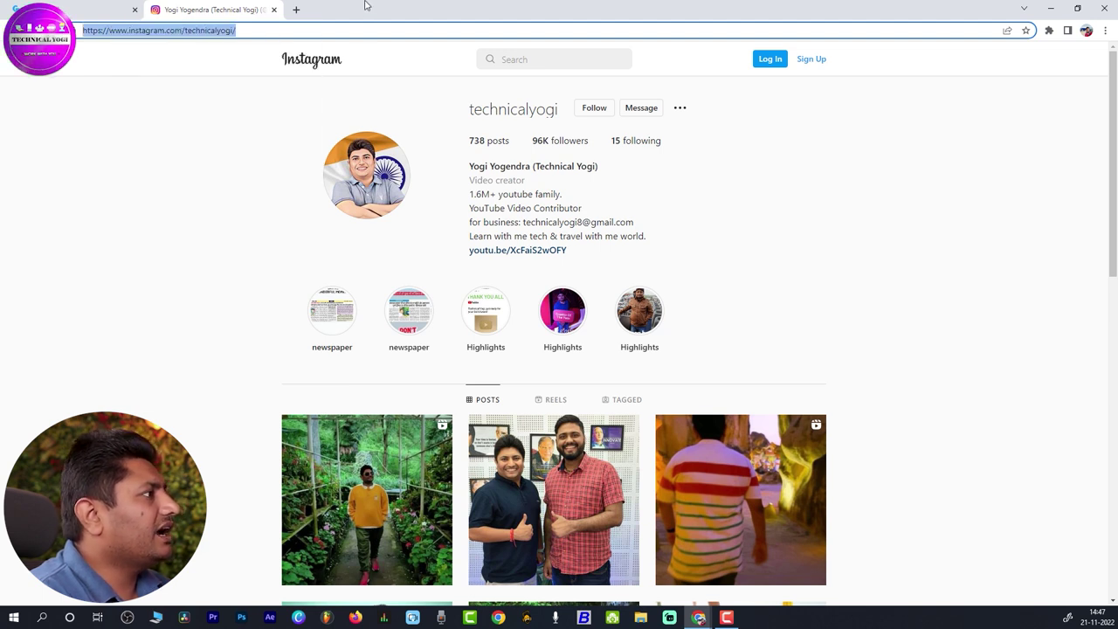
key(super+d)
click(699, 618)
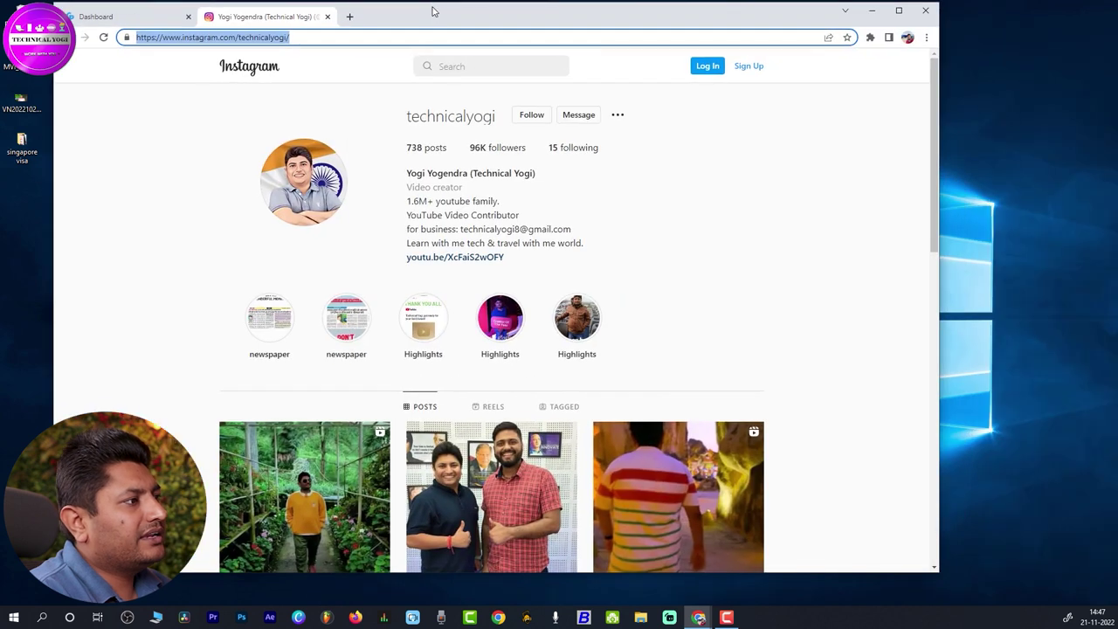
click(898, 11)
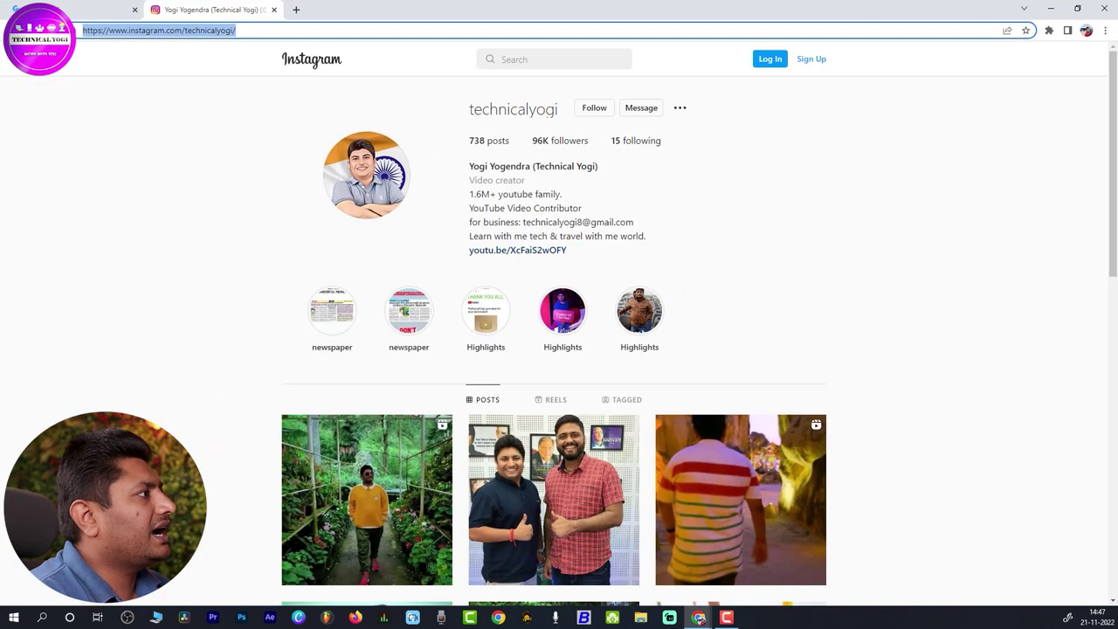
key(ctrl+shift+Tab)
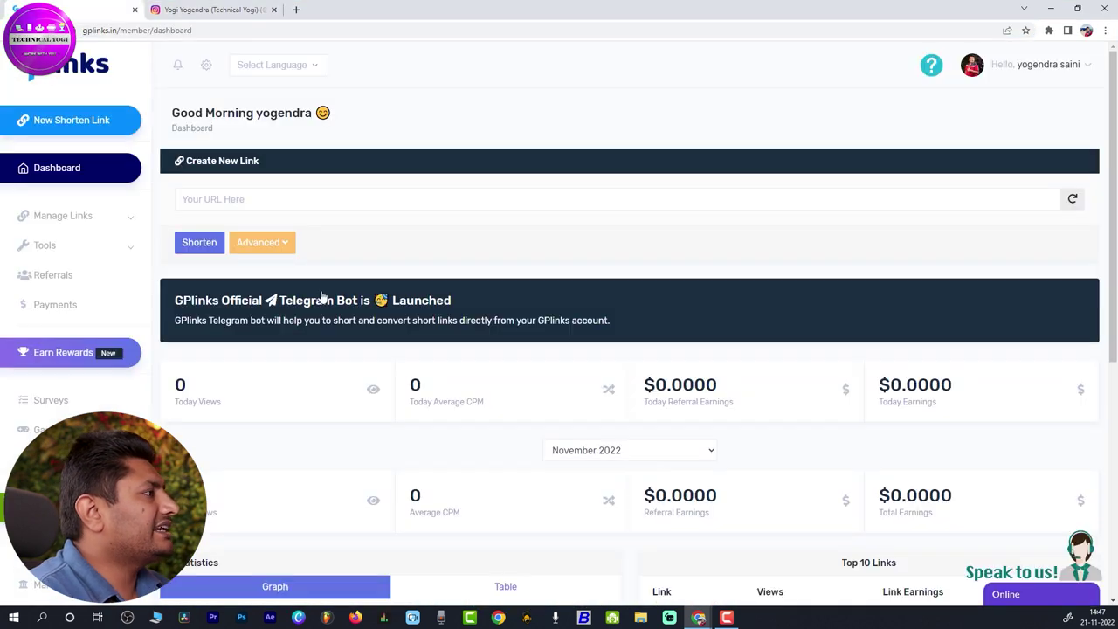
click(214, 198)
right_click(218, 200)
click(267, 284)
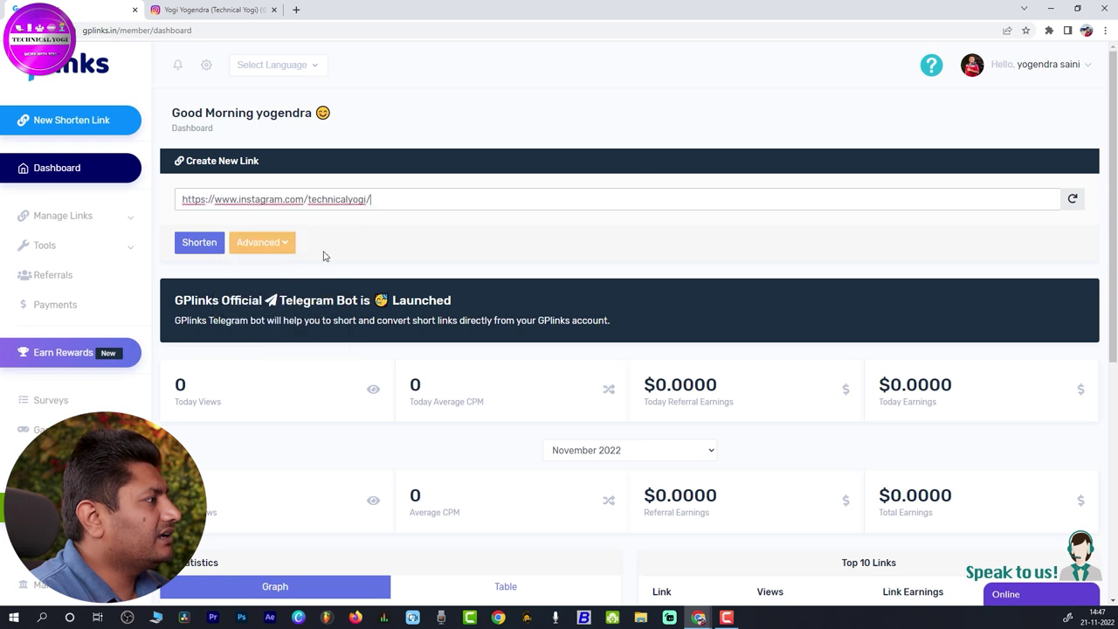
click(201, 244)
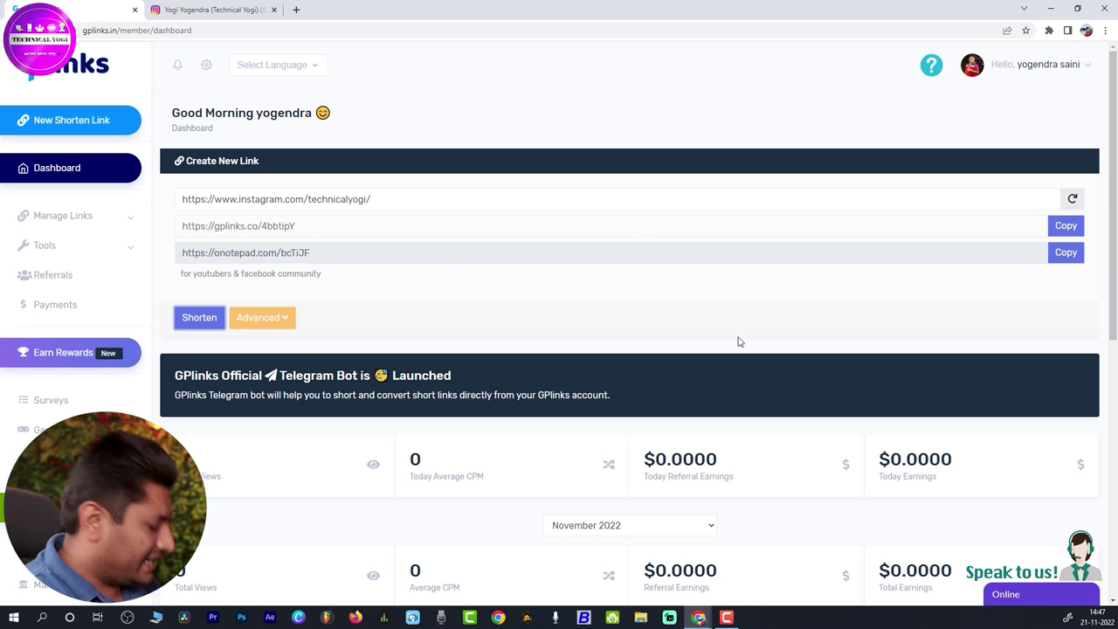
mouse_move(173, 218)
mouse_down()
mouse_move(242, 237)
mouse_move(330, 234)
mouse_up()
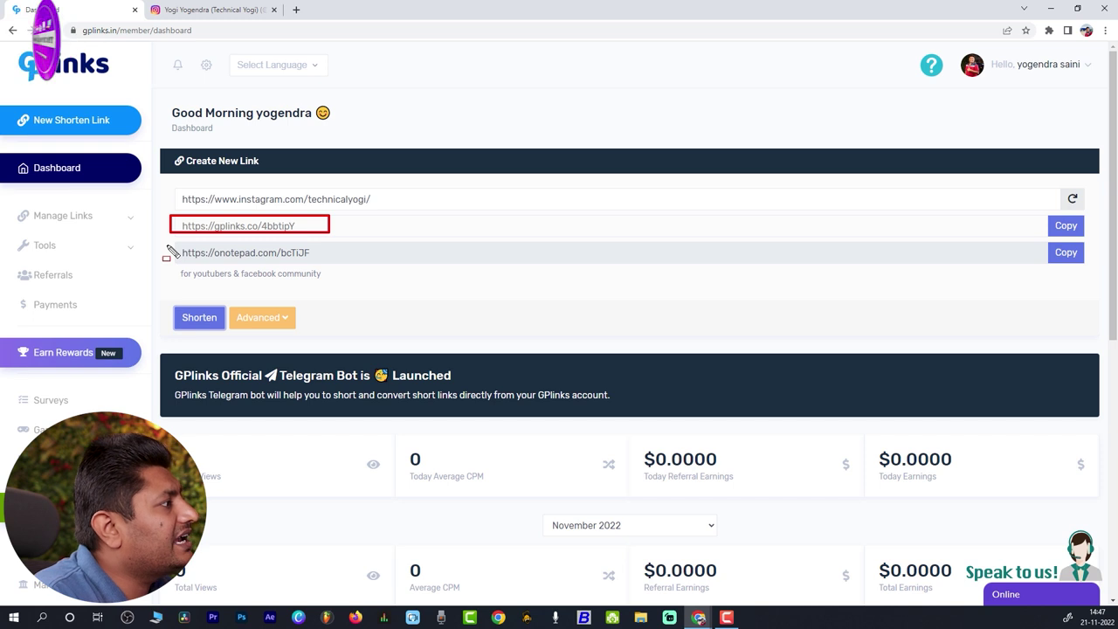
drag(164, 244, 327, 260)
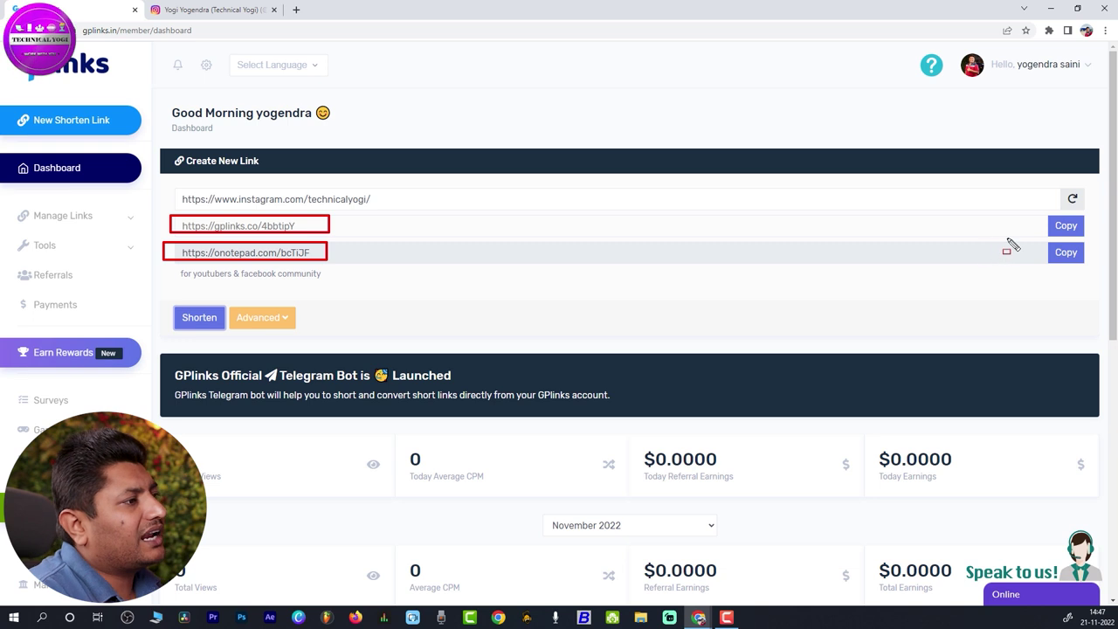
drag(1003, 236, 1092, 273)
key(Escape)
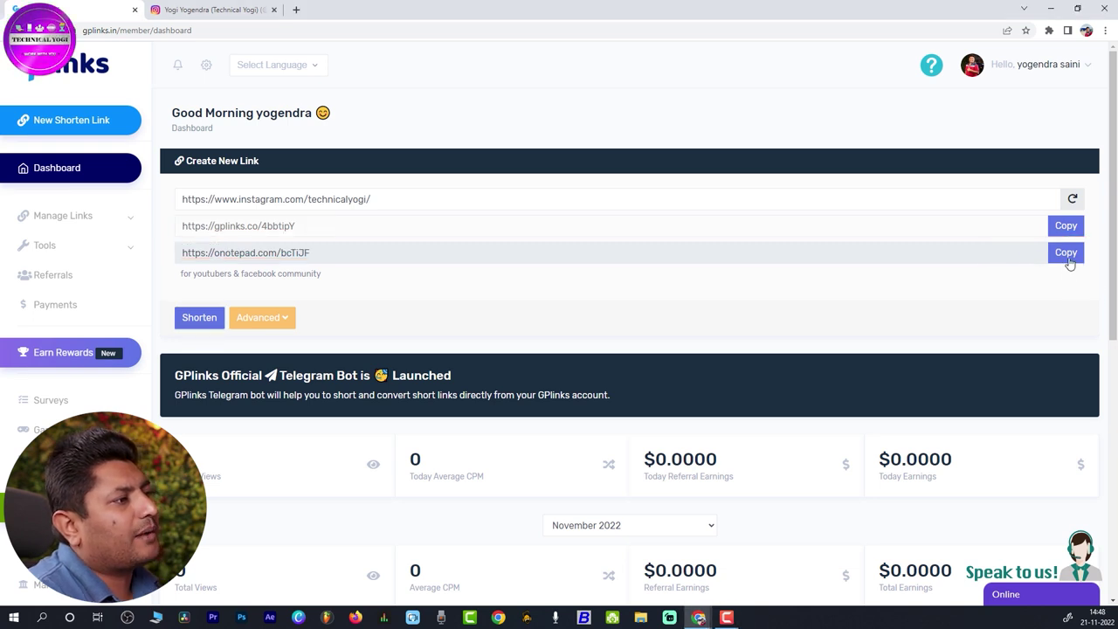
Copy the generated onotepad.com short link meant for YouTubers and the Facebook community.
click(1067, 255)
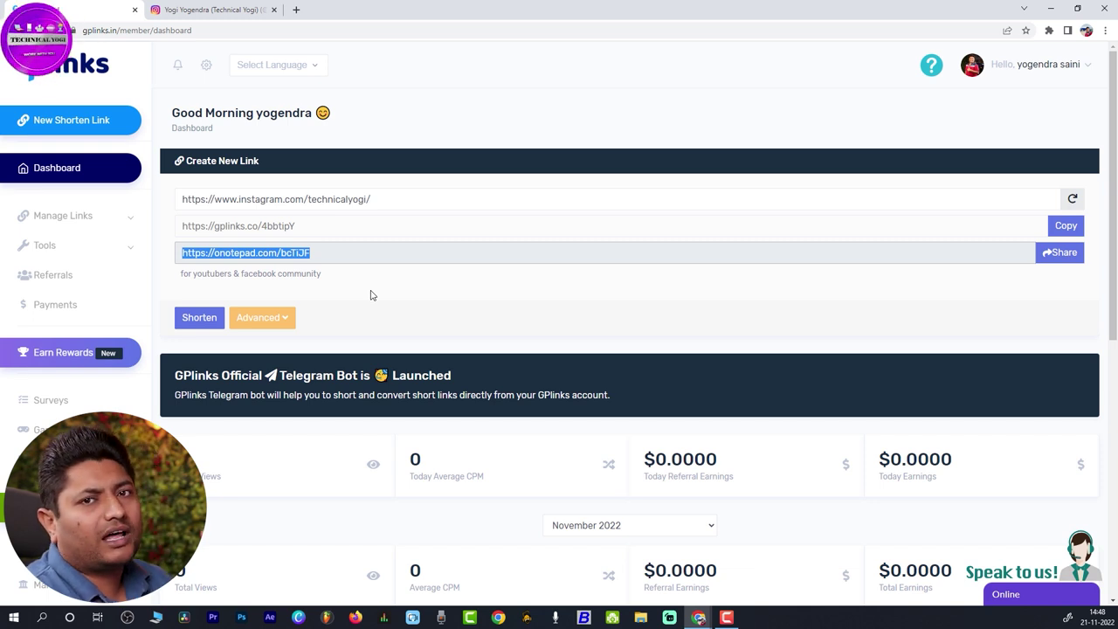
Look through the list of all shortened links, then view the referral program page.
click(57, 224)
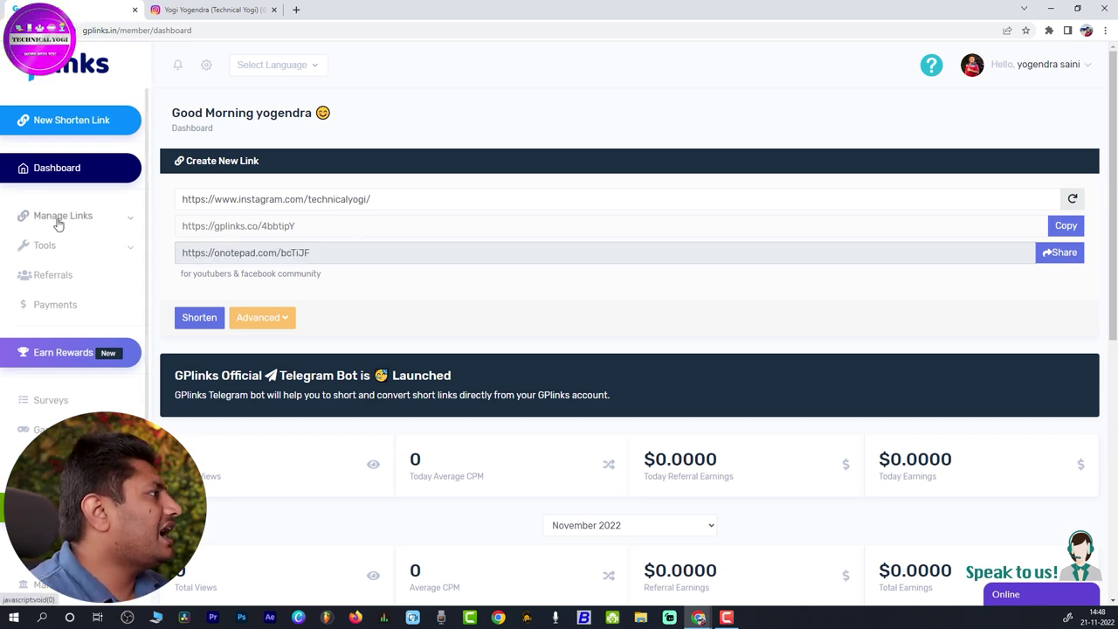
click(56, 244)
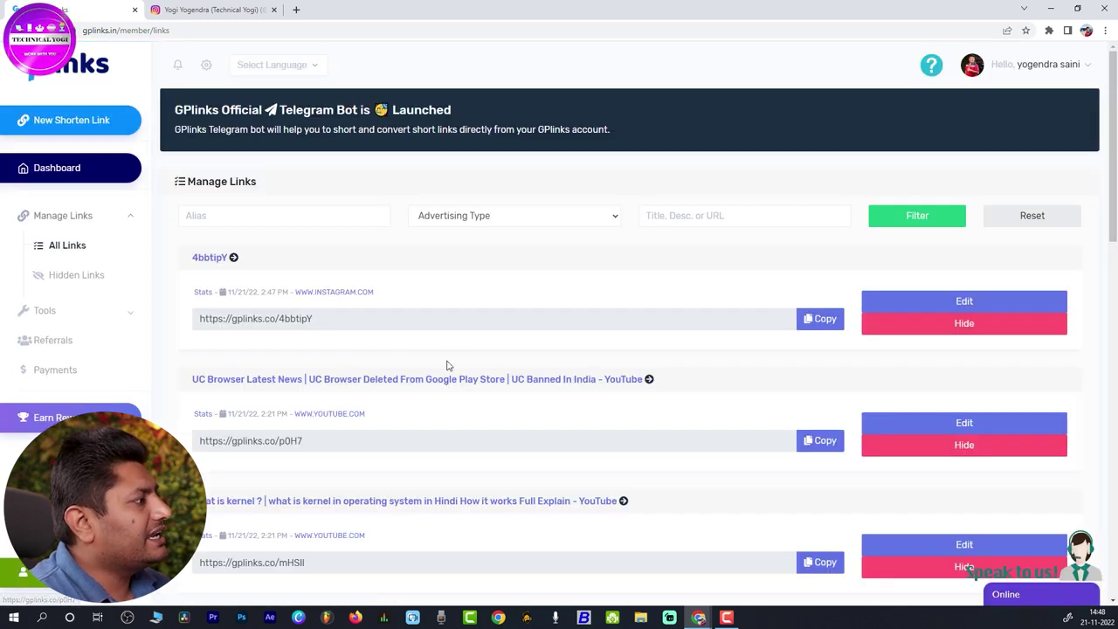
scroll(446, 365, down, 4)
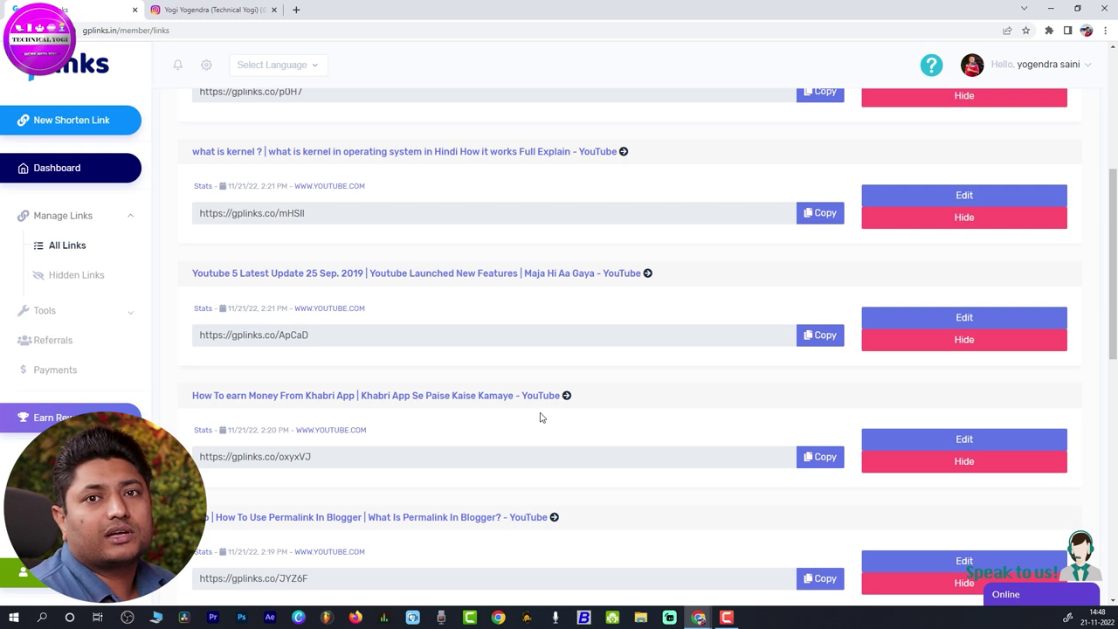
scroll(540, 417, up, 4)
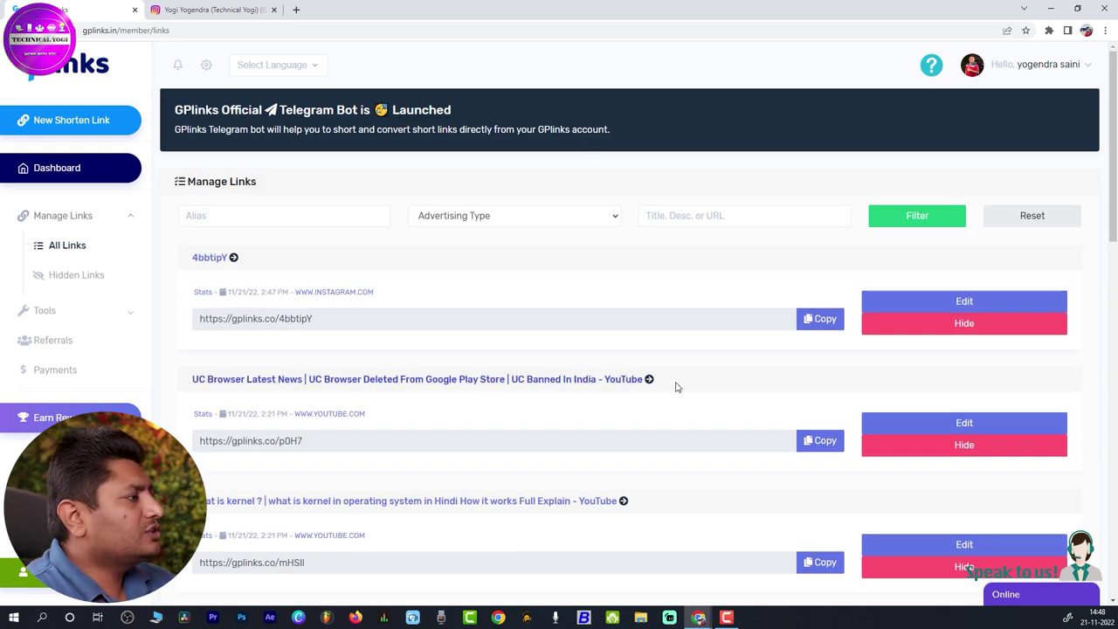
click(68, 341)
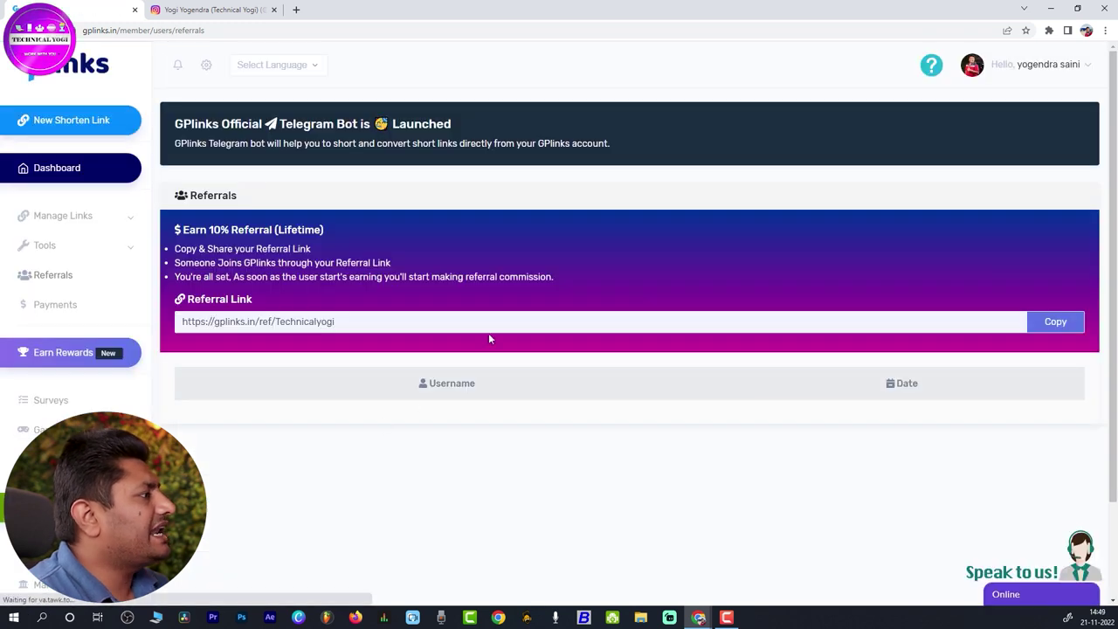
Open the list of paid surveys and start the 17-minute survey paying $1.33.
click(48, 403)
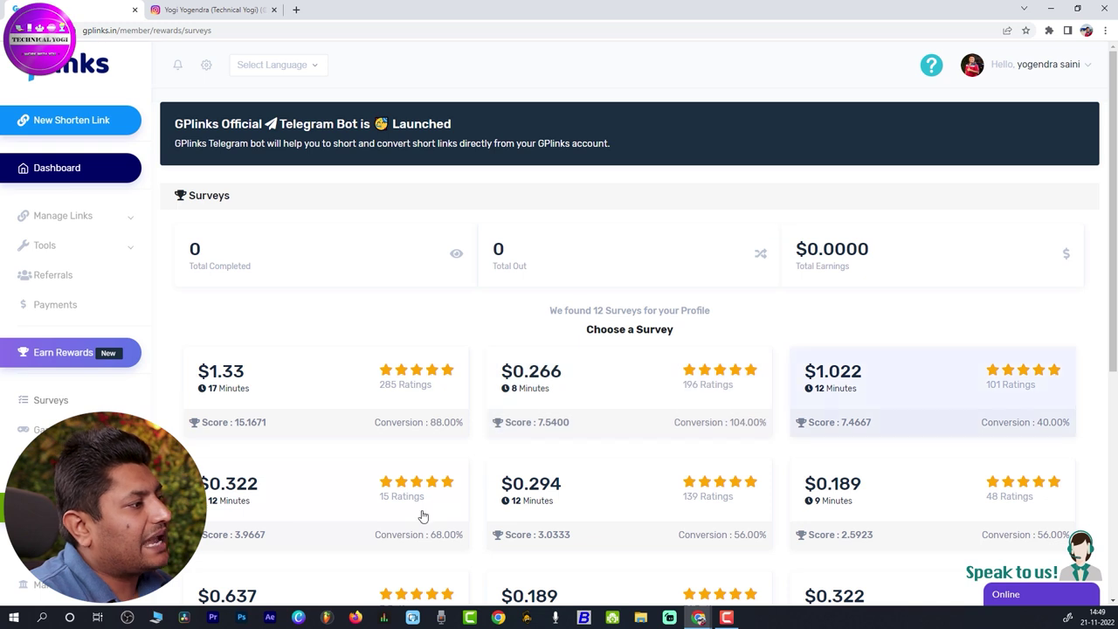
click(288, 398)
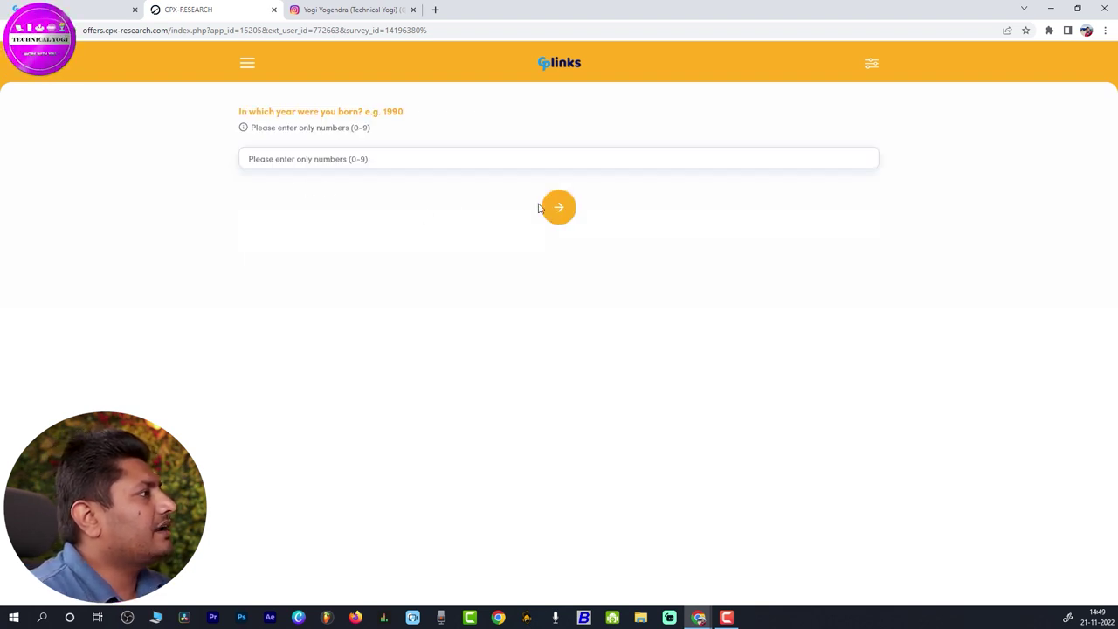
Answer the survey's questions about birth year and birth month and continue to the birth day question.
click(298, 166)
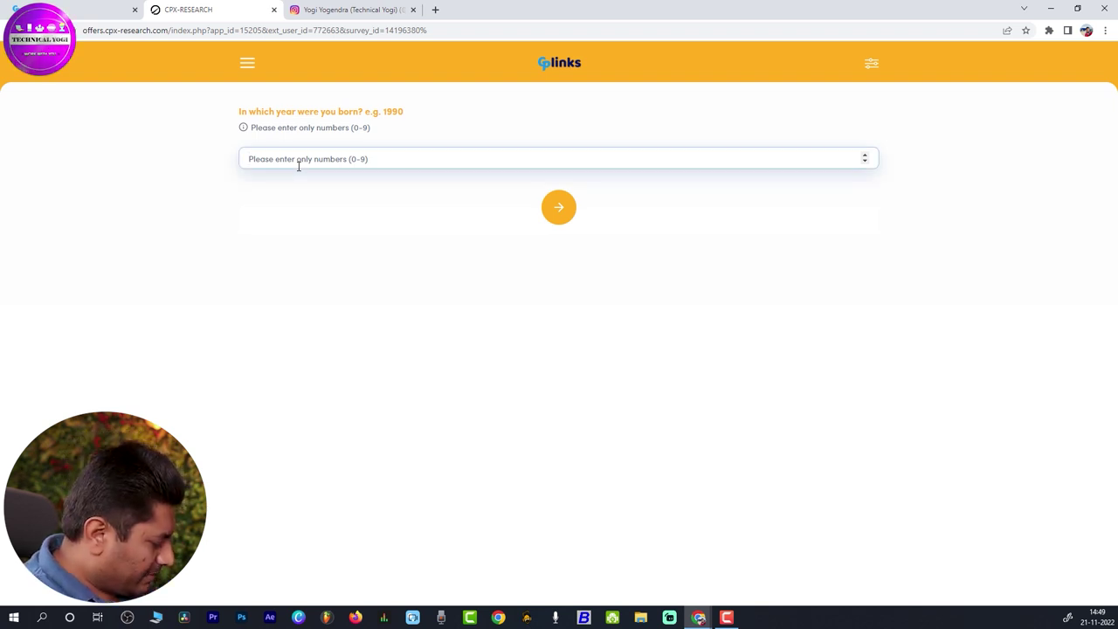
text(1995)
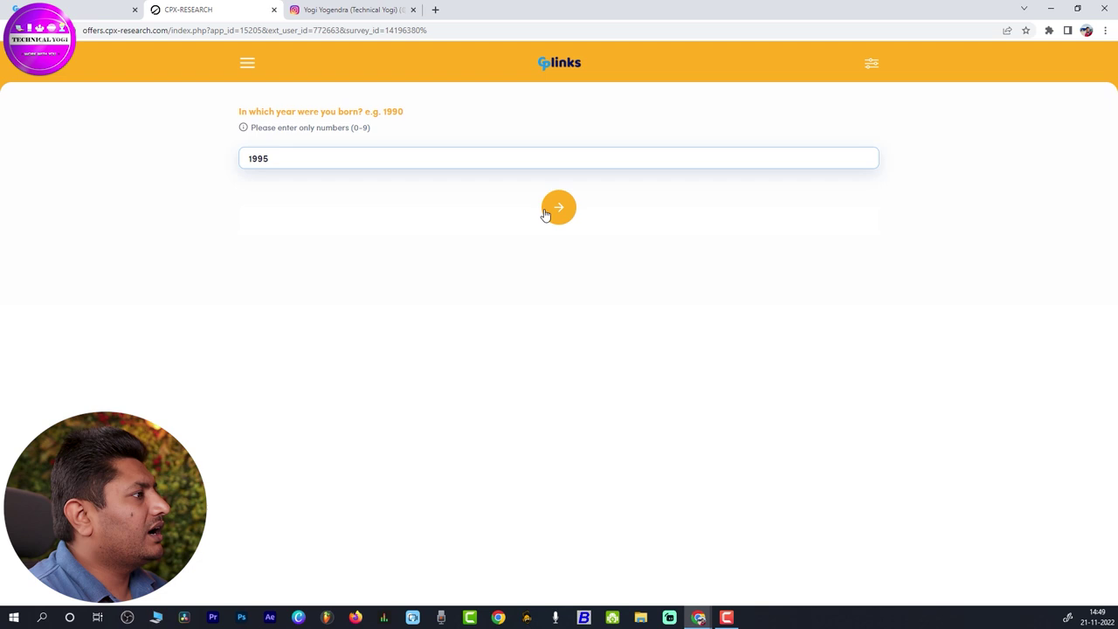
click(545, 215)
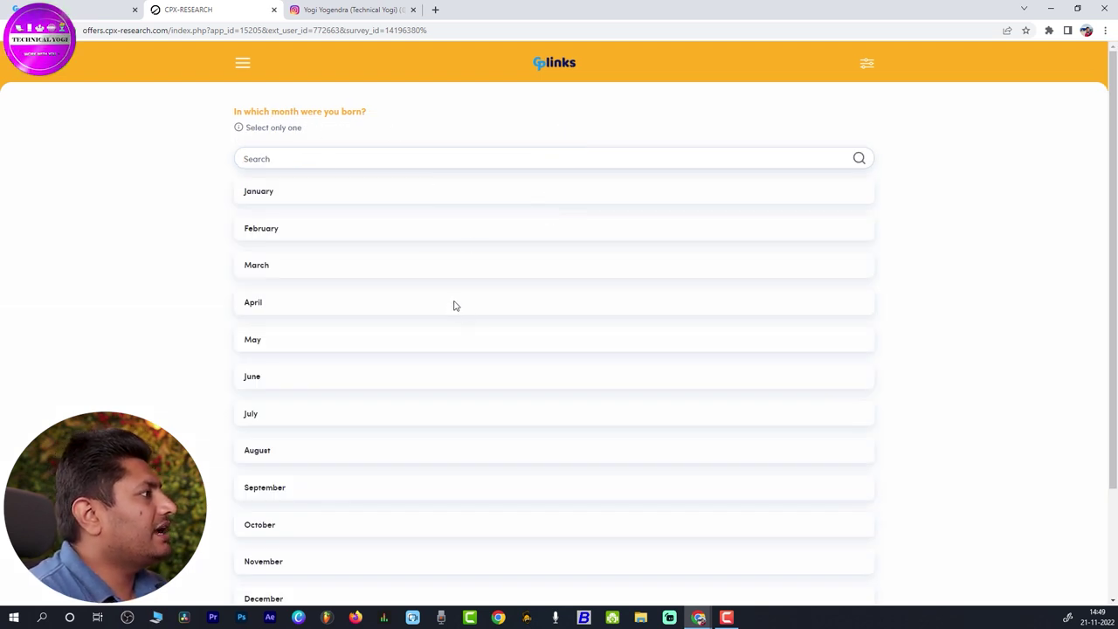
click(282, 493)
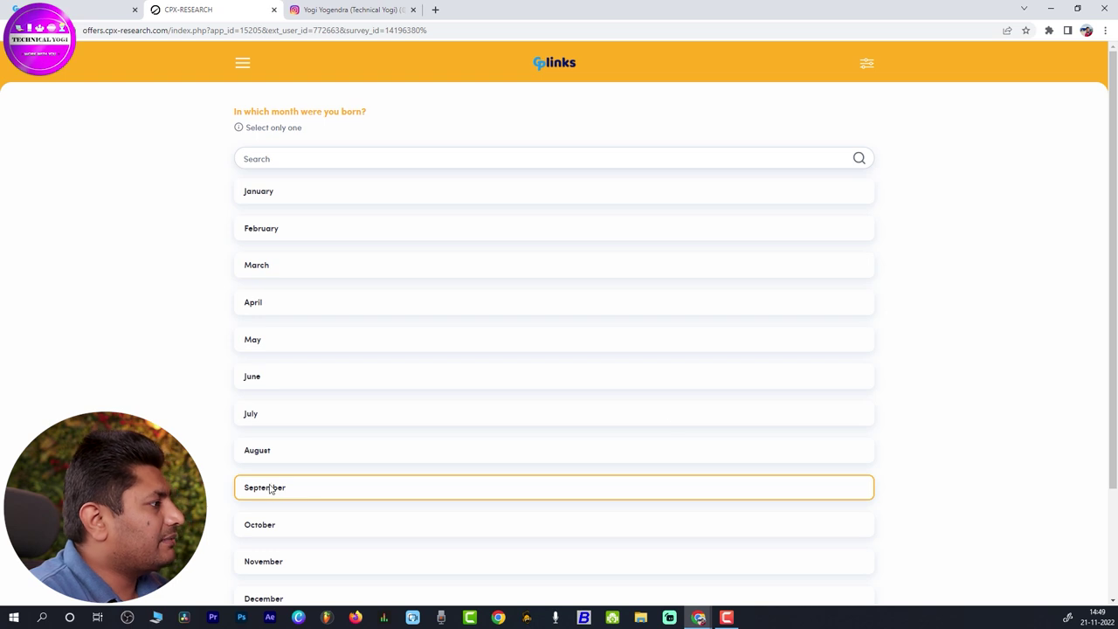
scroll(675, 413, down, 2)
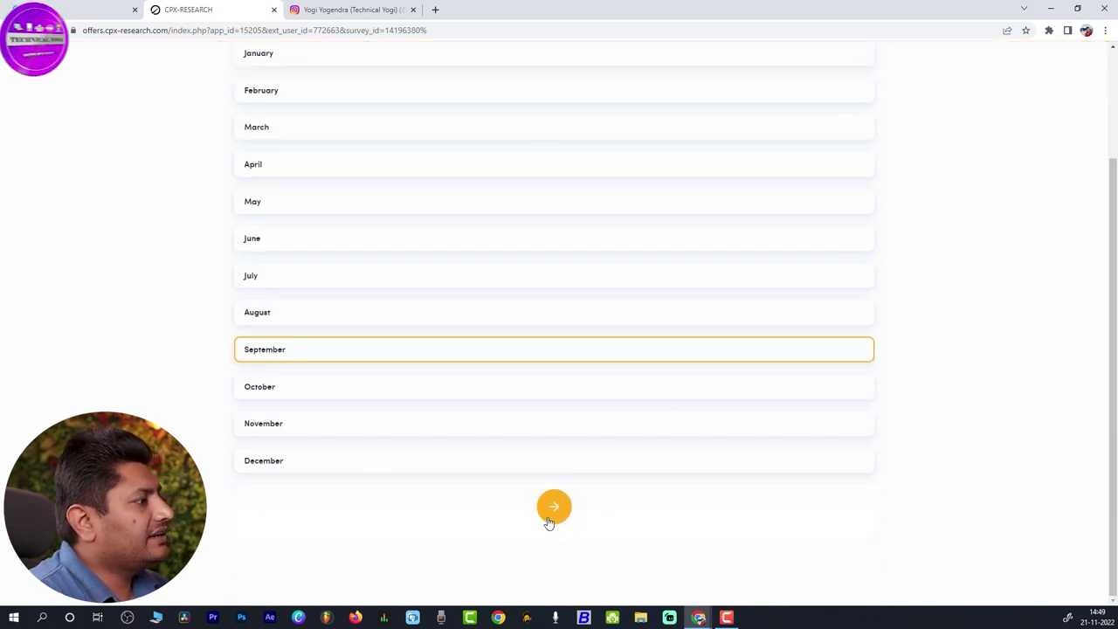
click(548, 520)
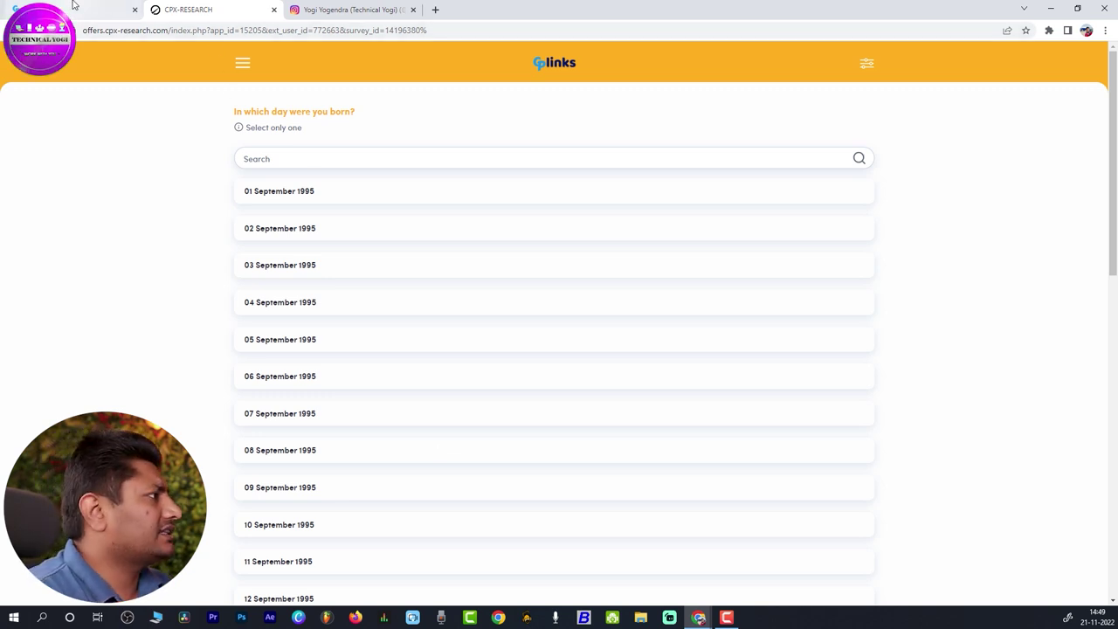
Close the survey, look through the remaining surveys on offer, and view the rewards reports.
click(273, 9)
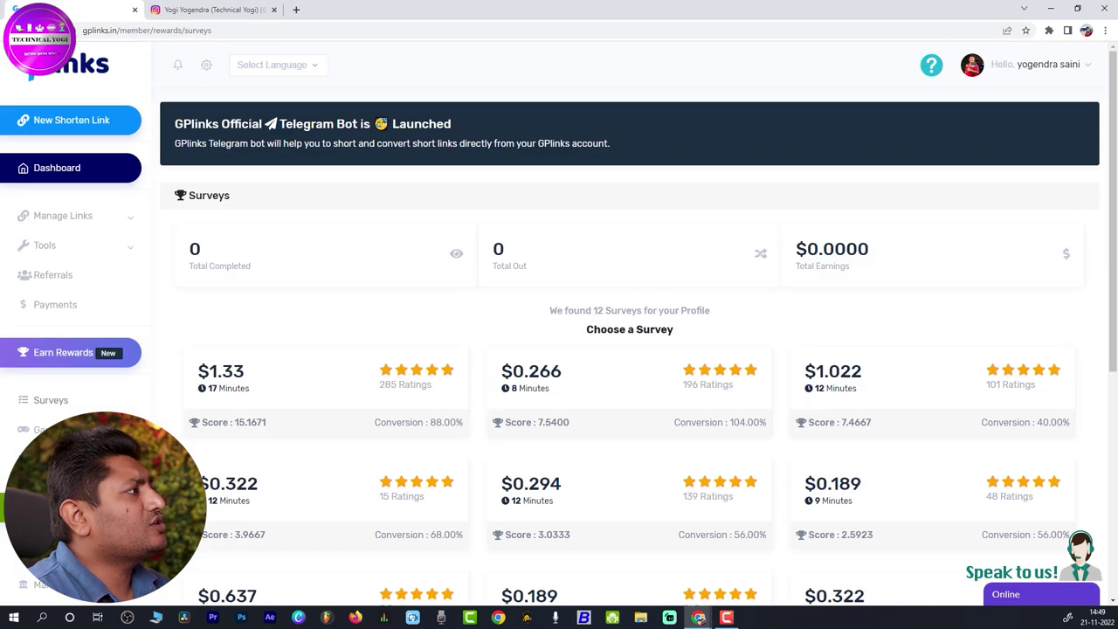
scroll(907, 378, down, 4)
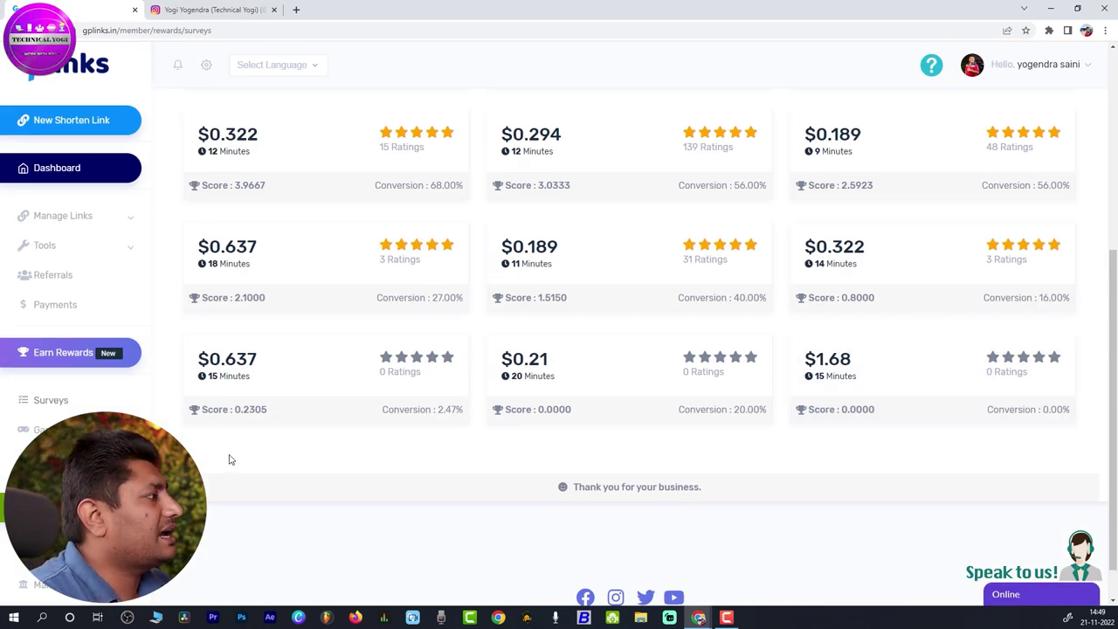
click(42, 430)
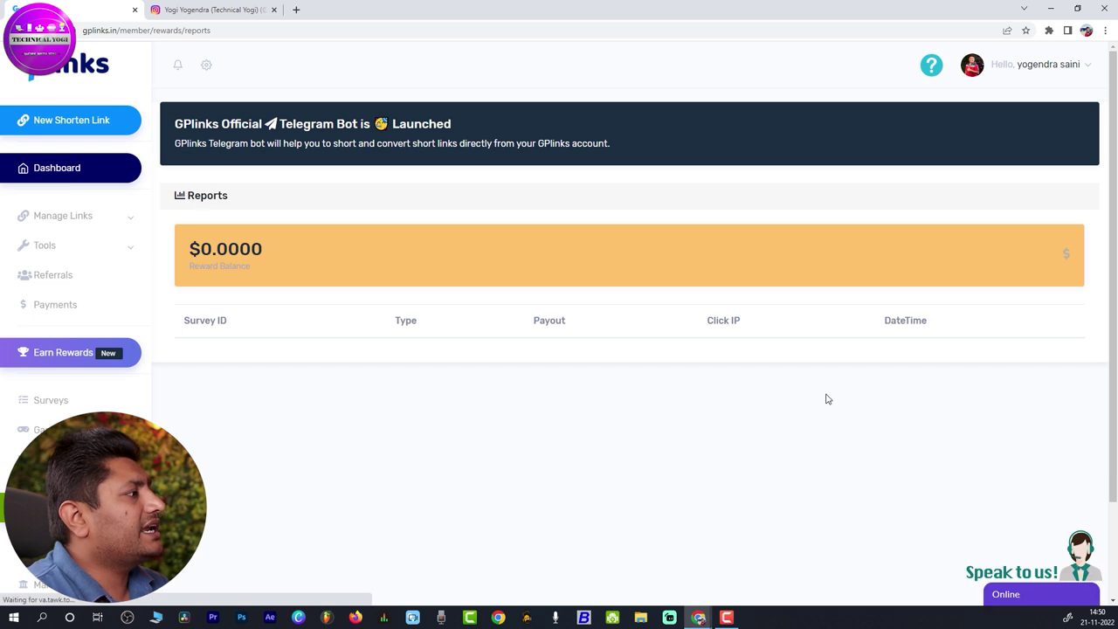
View the Earn Rewards overview with its survey, game and report options.
click(63, 353)
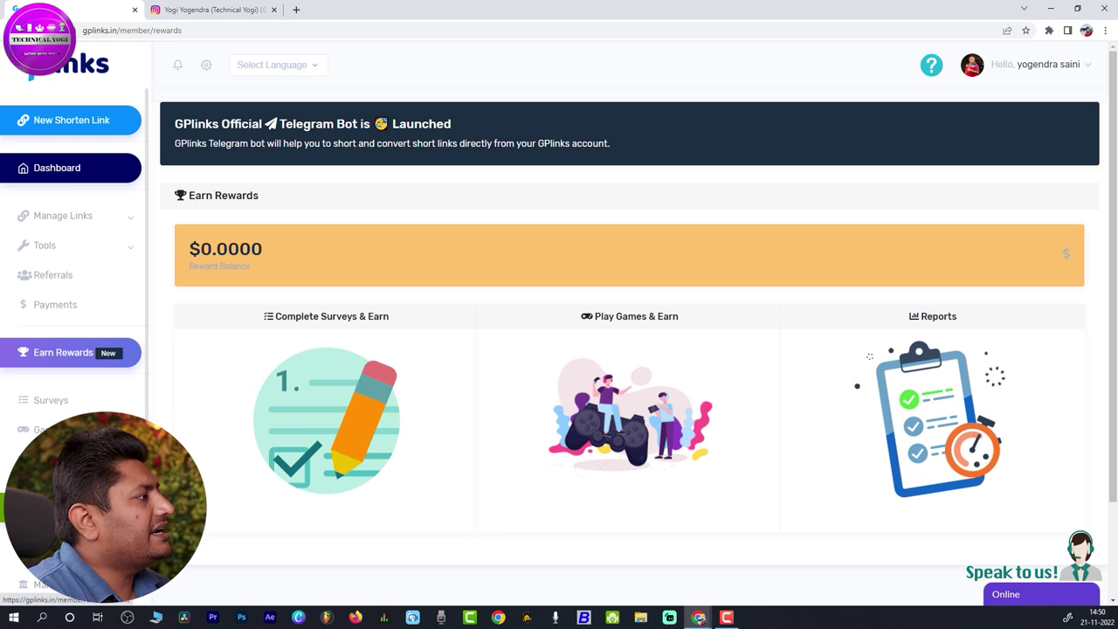
scroll(559, 350, down, 3)
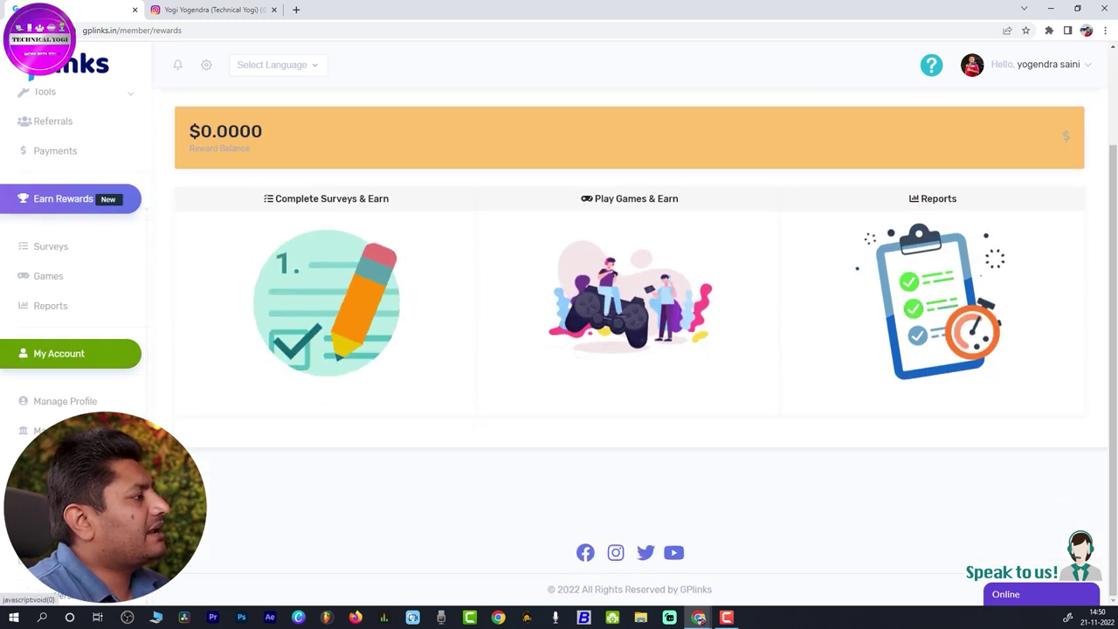
scroll(70, 263, up, 2)
scroll(357, 373, up, 2)
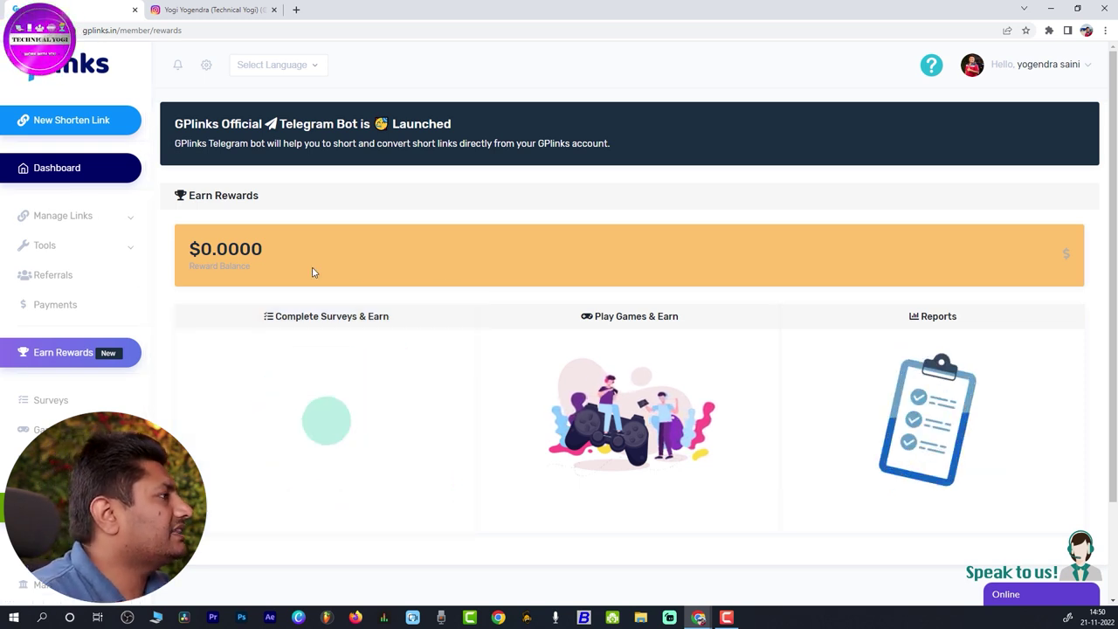
Go to the GPlinks home page, look over its feature cards, and try to open more details about the 24/7 support.
click(70, 81)
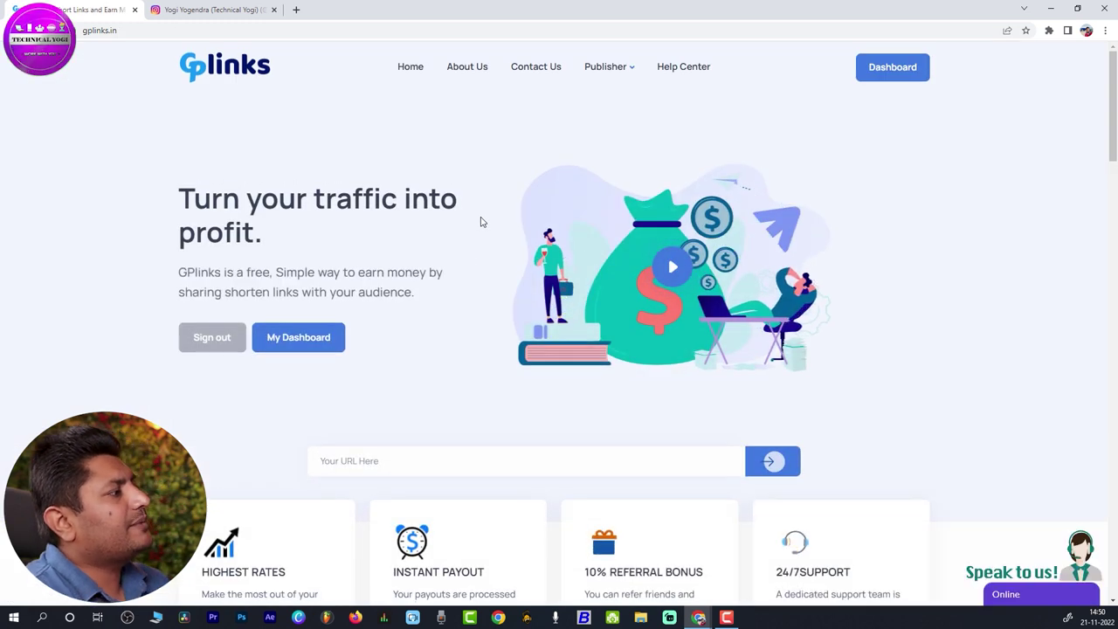
scroll(481, 220, down, 4)
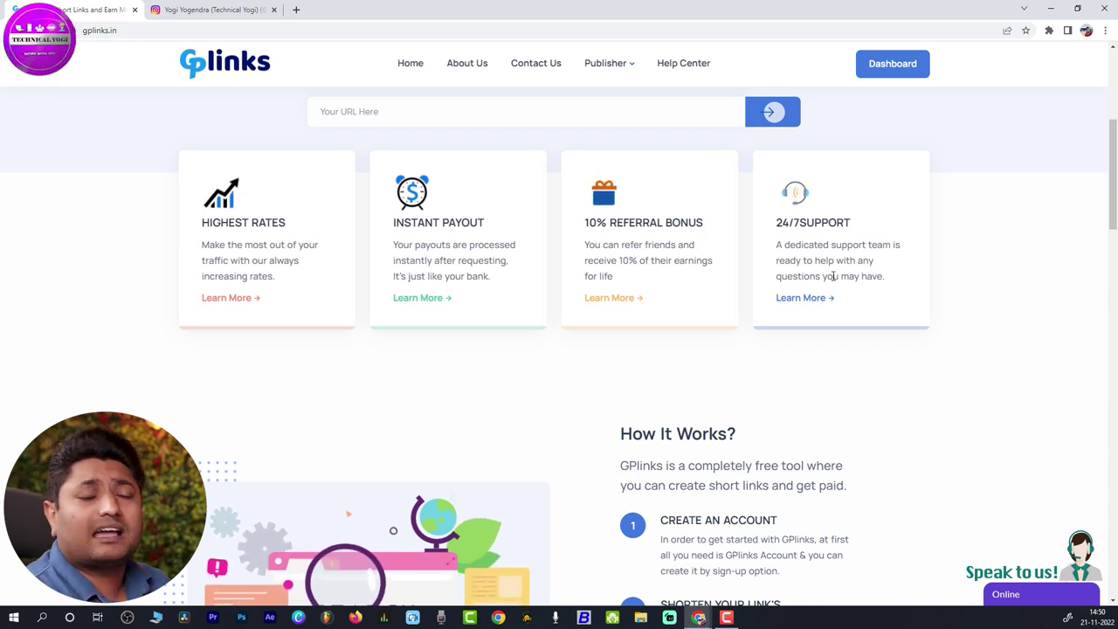
click(802, 298)
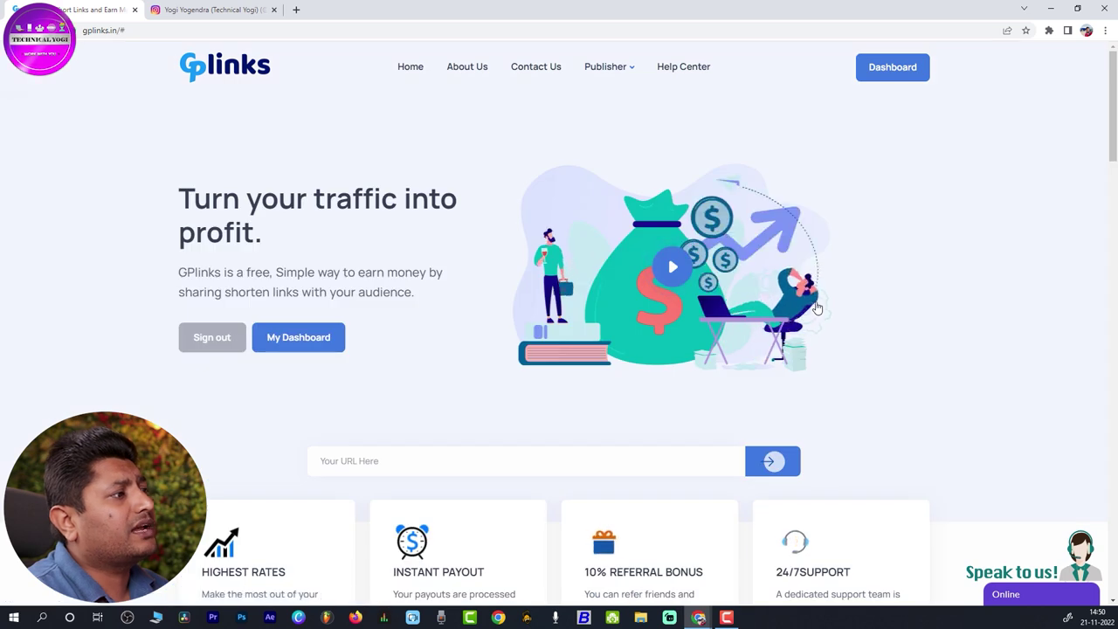
scroll(817, 307, down, 4)
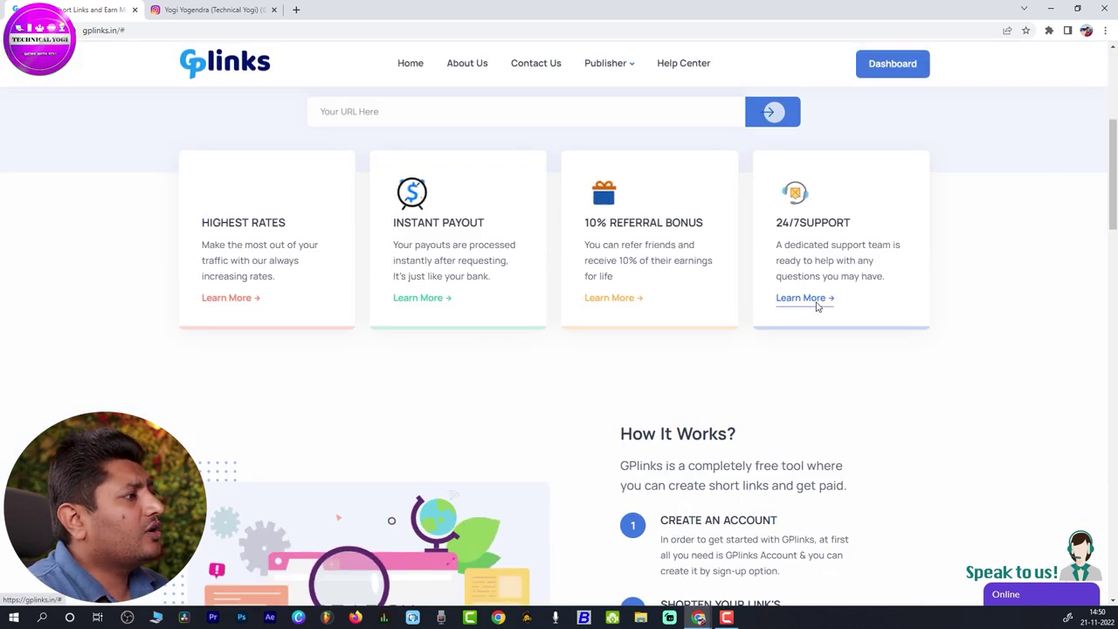
click(817, 304)
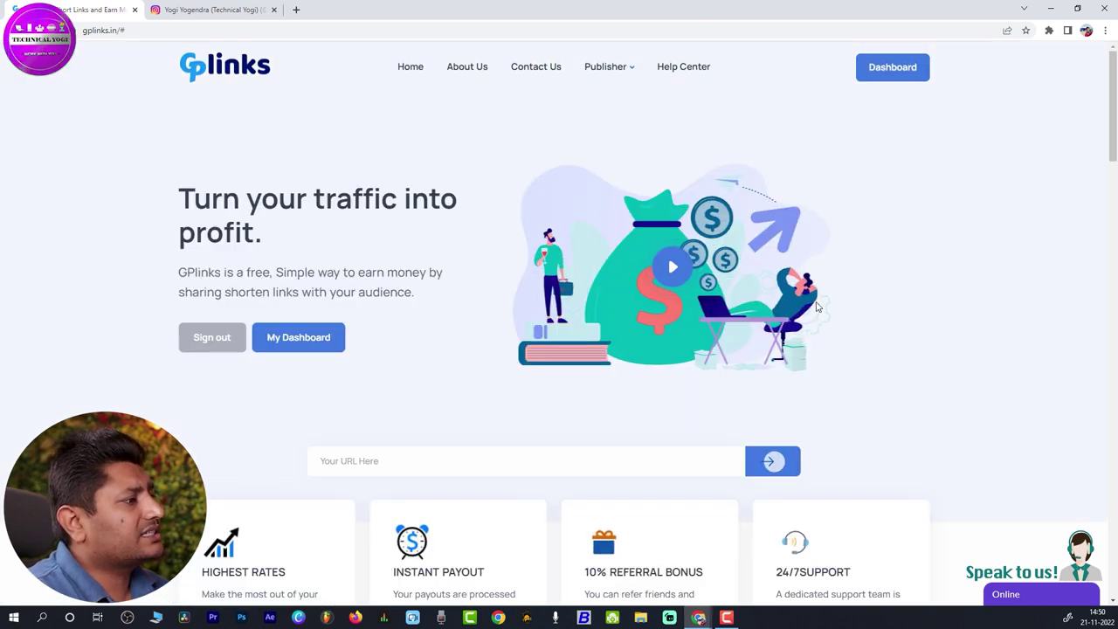
Open and close the live support chat, and read the home page's sections on how GPlinks works and what makes it different.
scroll(817, 307, down, 8)
click(1006, 594)
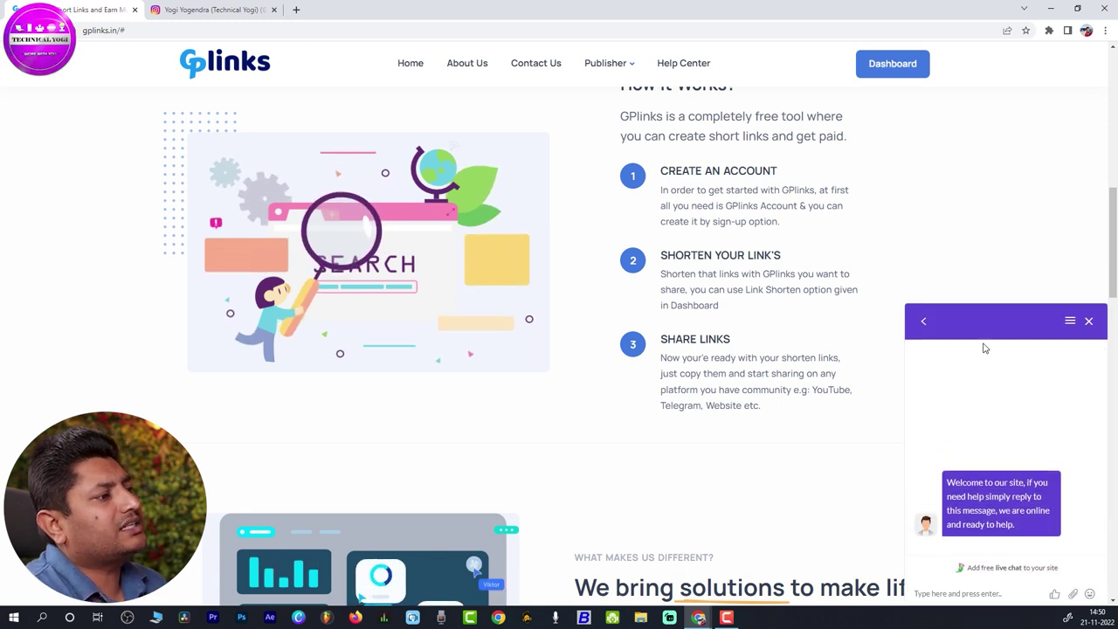
click(1088, 322)
scroll(604, 382, down, 2)
scroll(605, 383, down, 2)
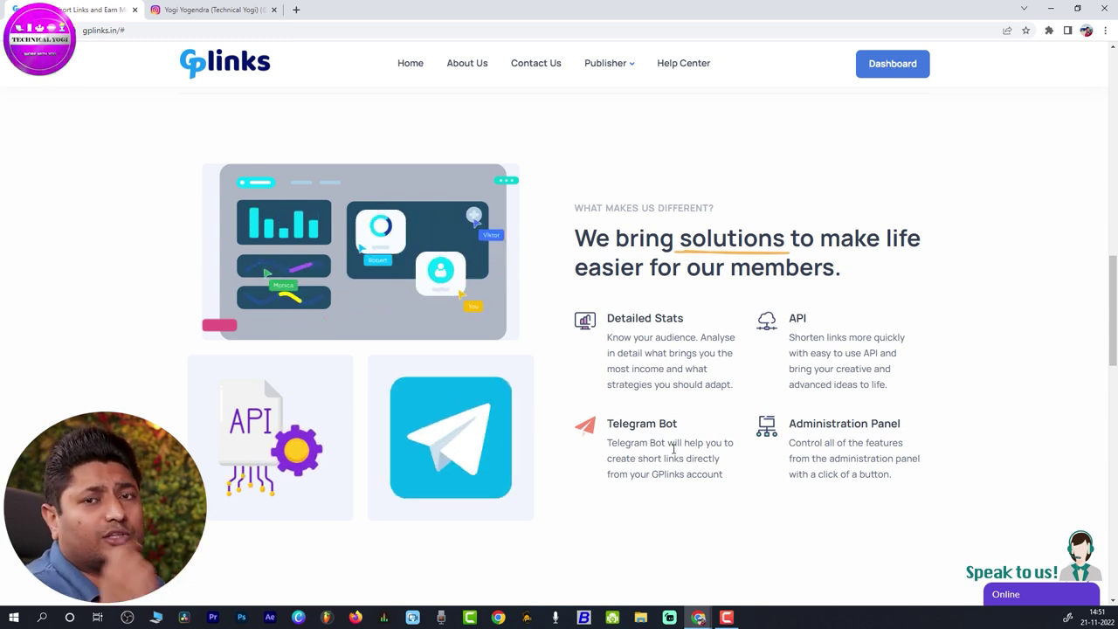
scroll(573, 256, up, 10)
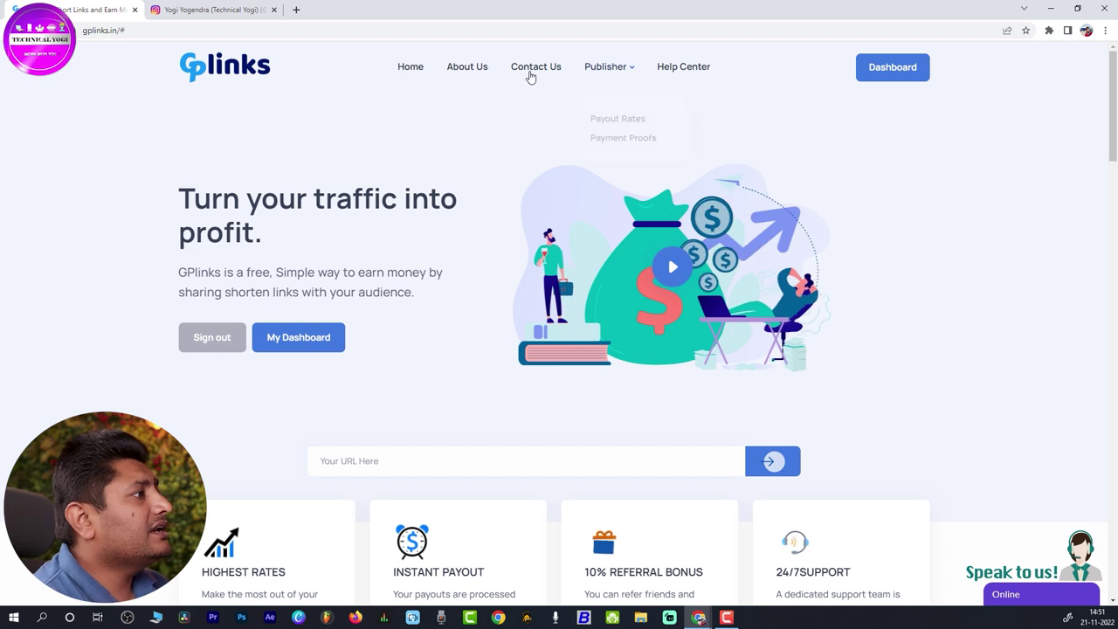
Open the publisher payout rates, read the earnings per 1000 views by country, and highlight the fixed CPM range.
mouse_move(599, 75)
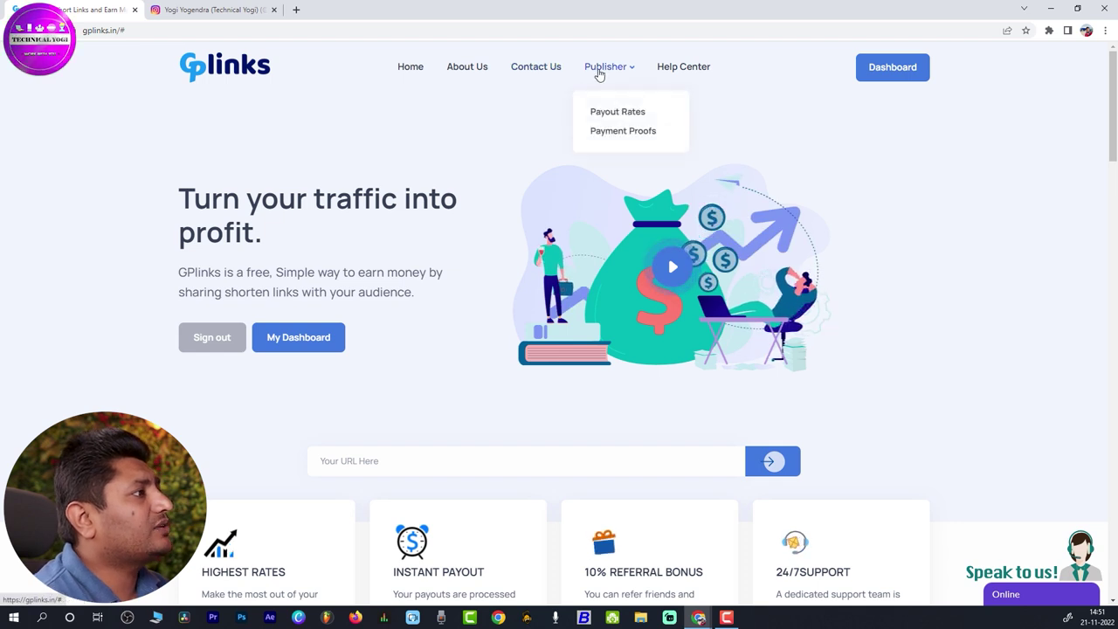
click(616, 113)
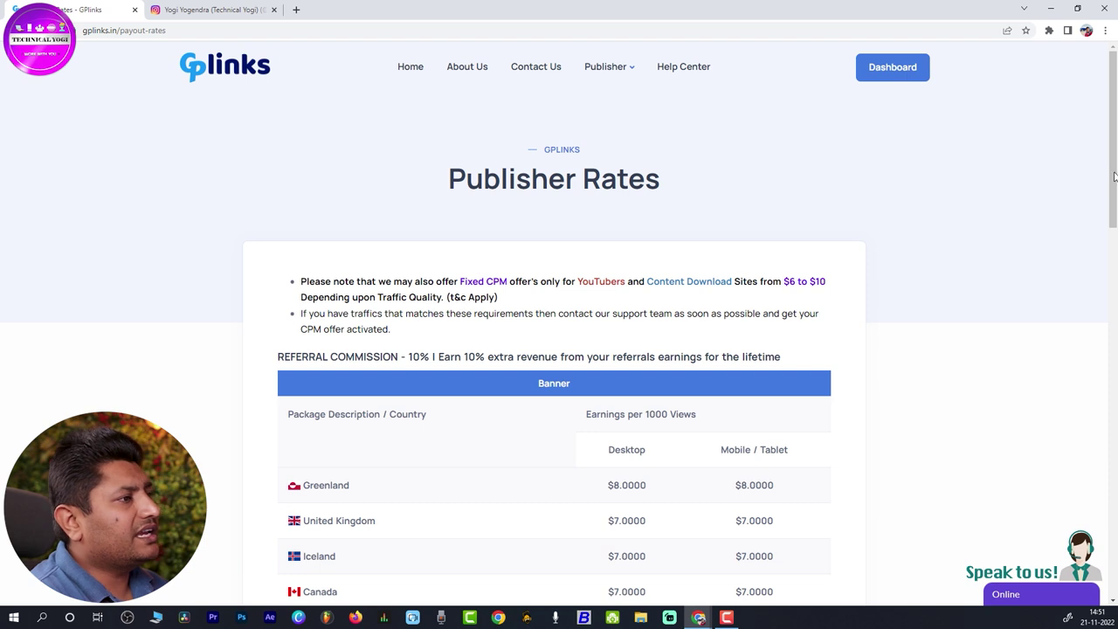
scroll(1114, 177, down, 3)
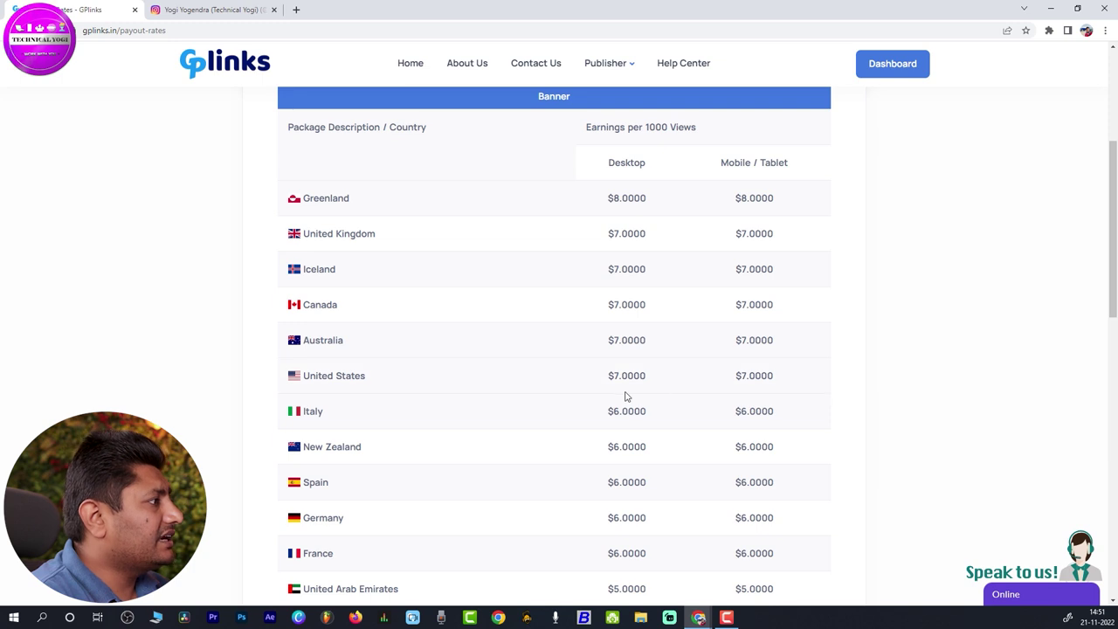
scroll(666, 396, down, 4)
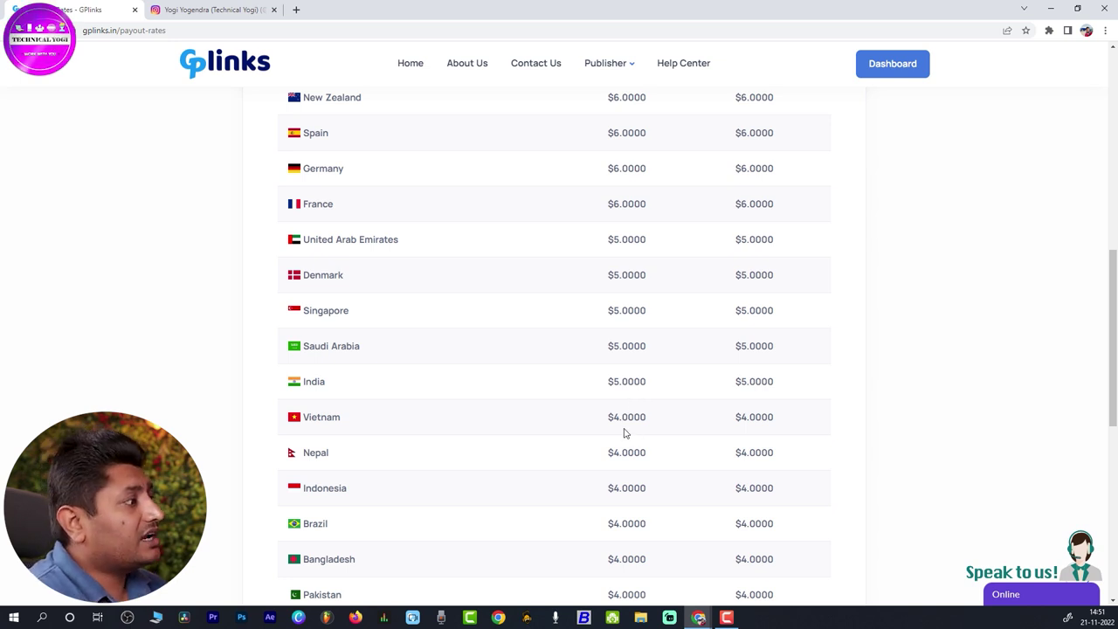
scroll(656, 423, down, 4)
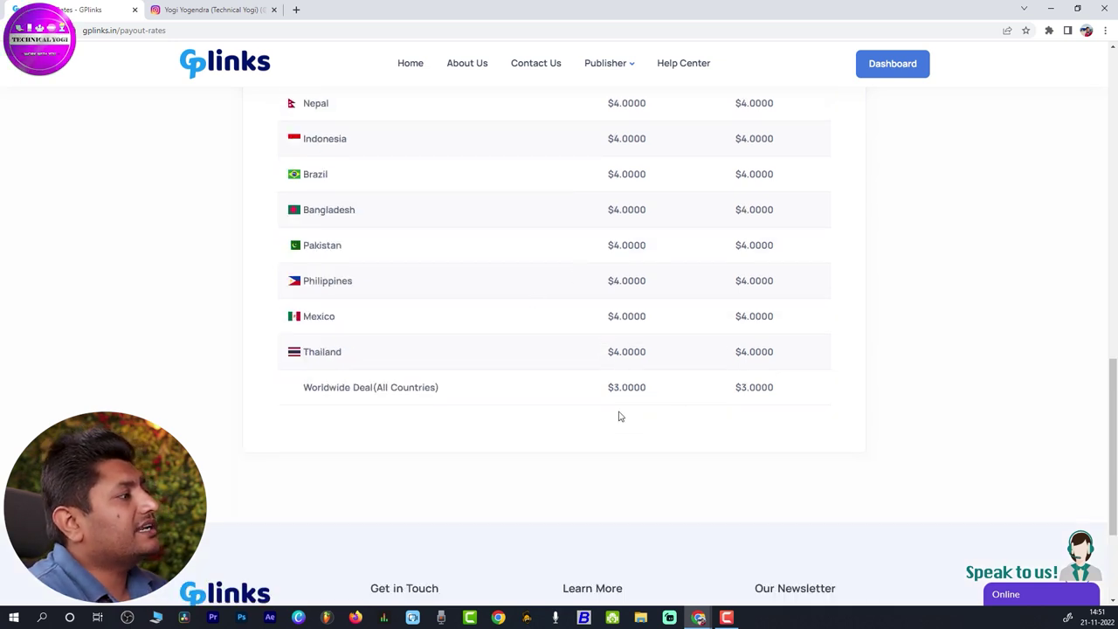
scroll(655, 431, up, 10)
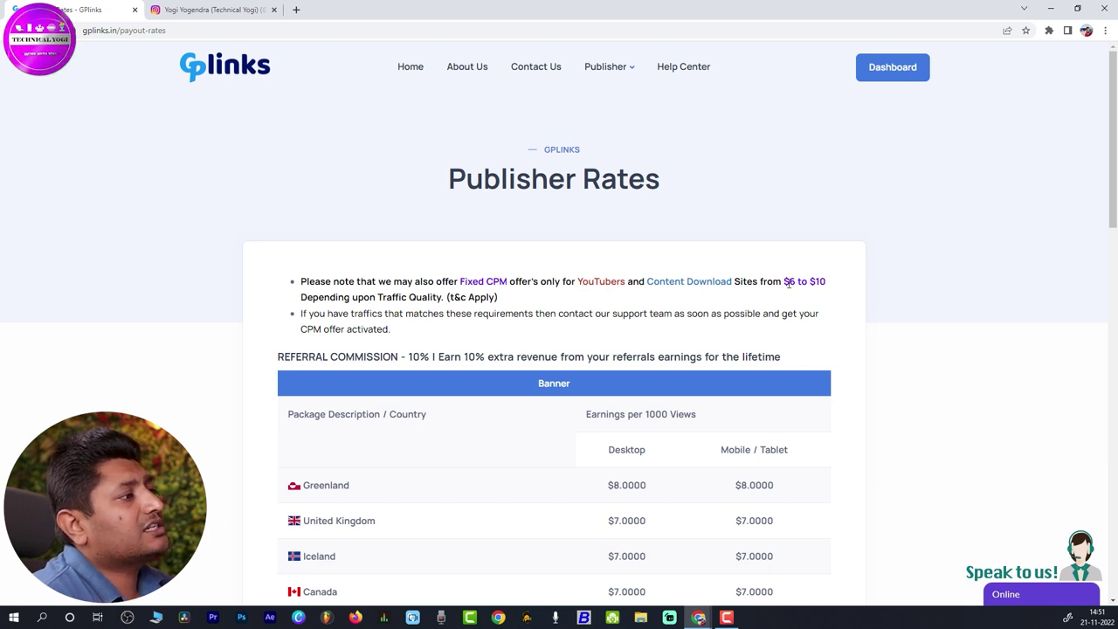
drag(789, 281, 832, 287)
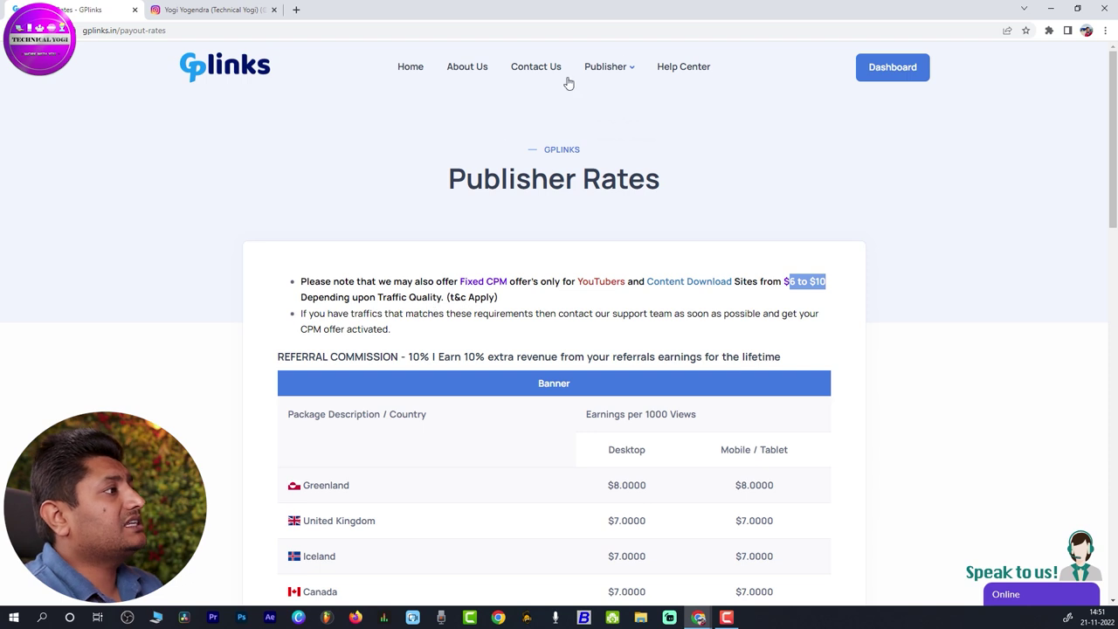
View the recent payouts on the payment proof page and return to the home page.
mouse_move(611, 78)
click(631, 137)
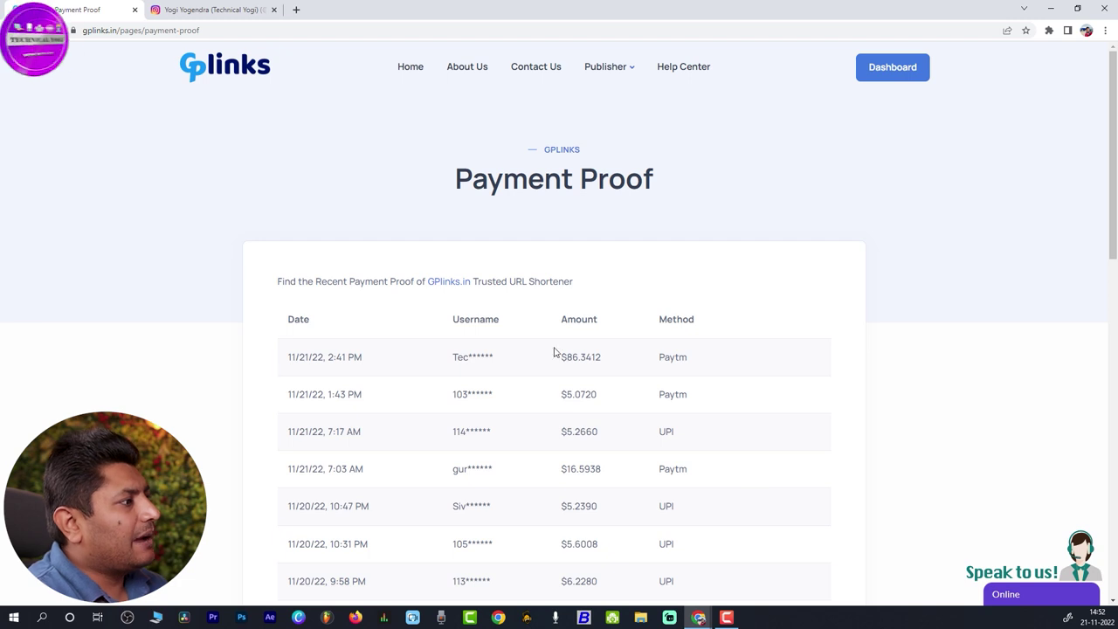
scroll(739, 413, down, 4)
scroll(772, 340, up, 4)
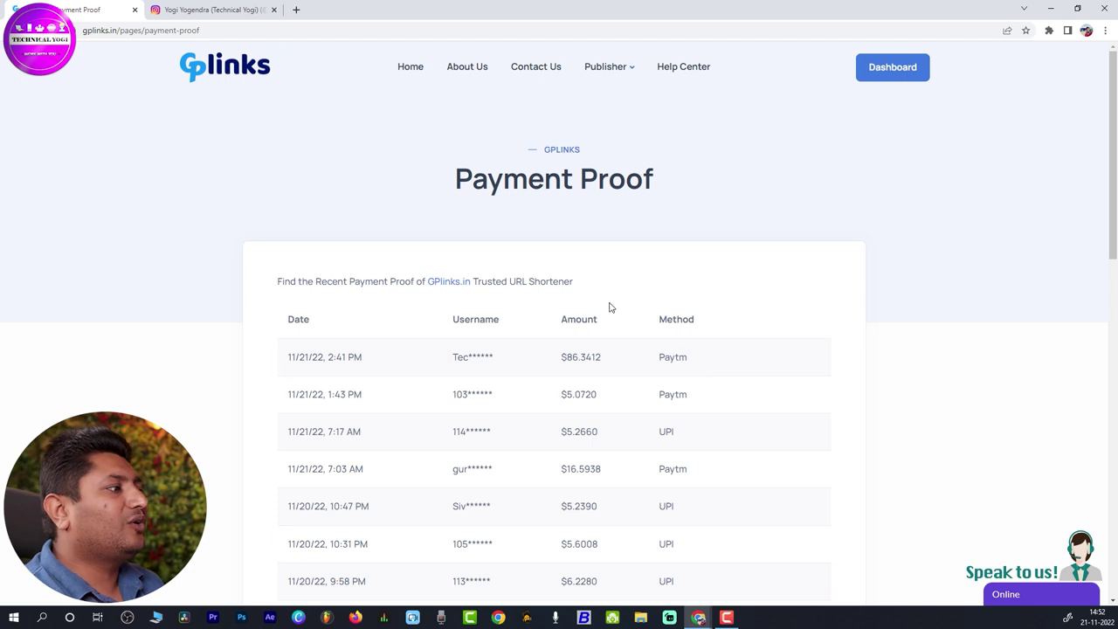
click(407, 73)
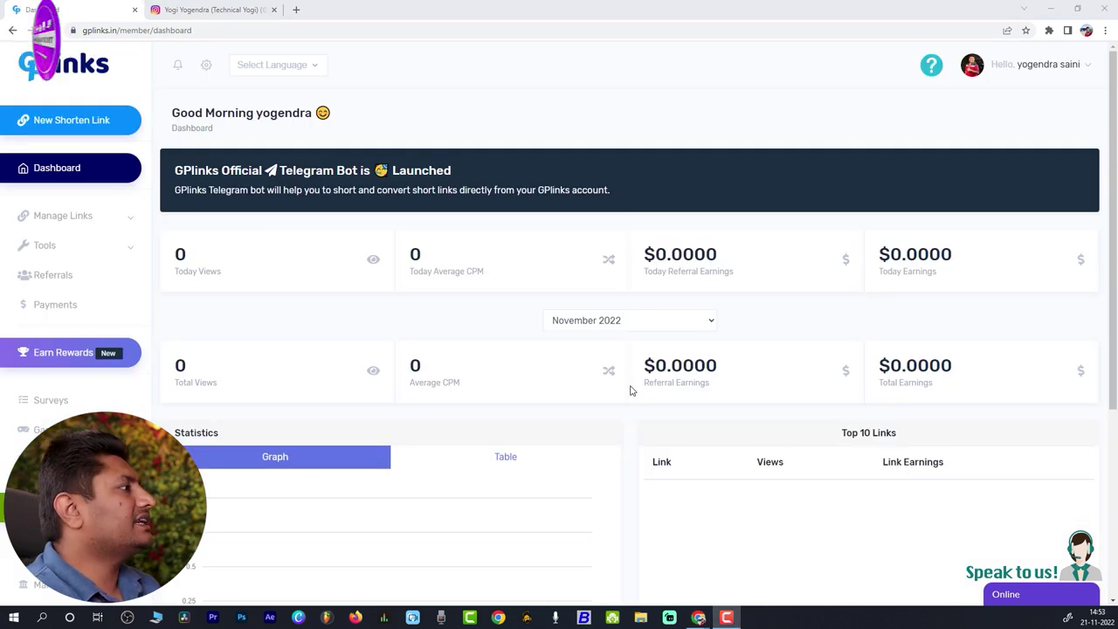
click(63, 216)
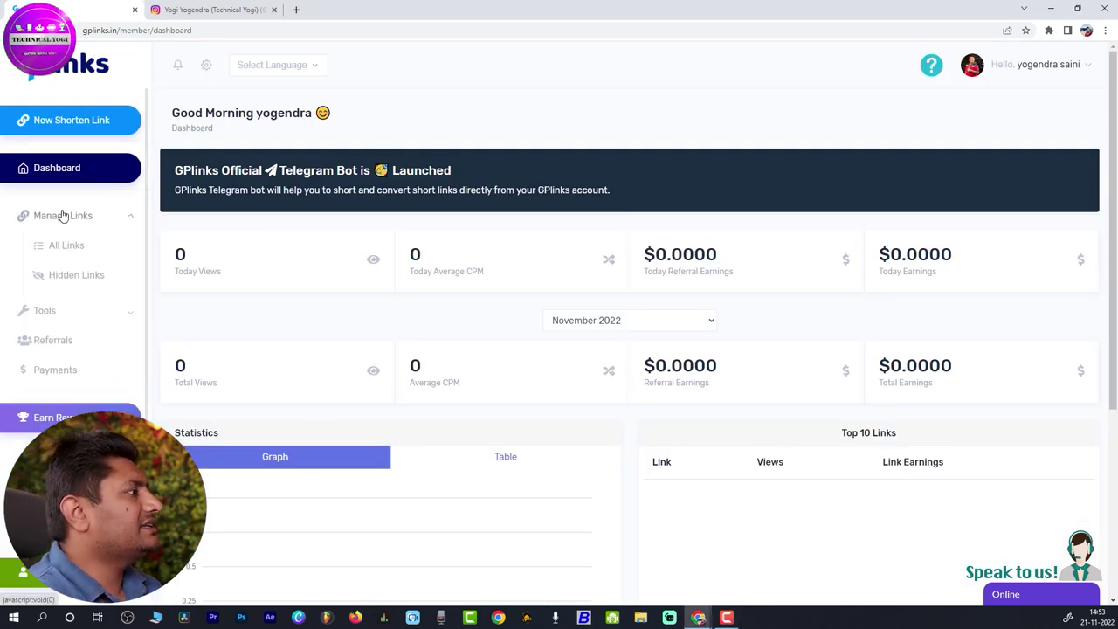
click(65, 248)
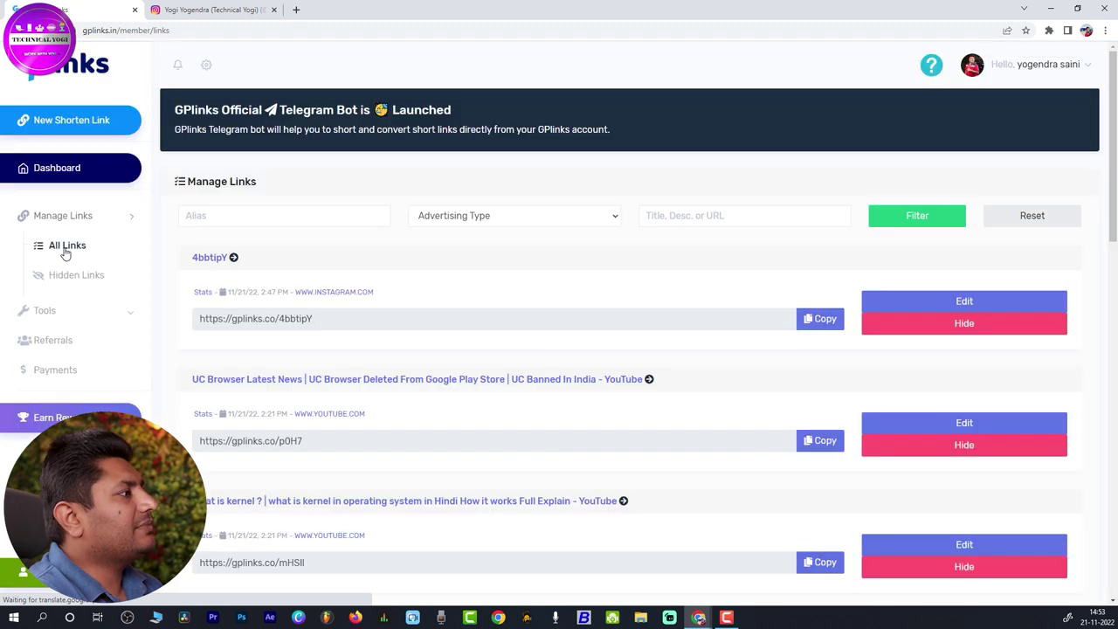
click(824, 318)
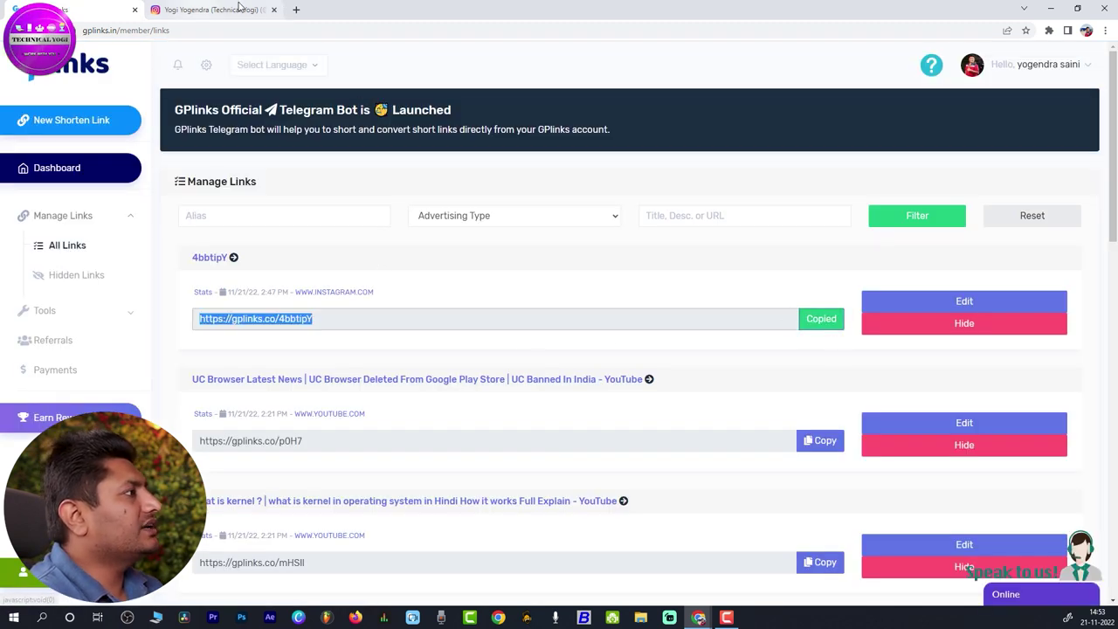
Close the Instagram tab and open the copied short link in a new browser tab.
click(273, 10)
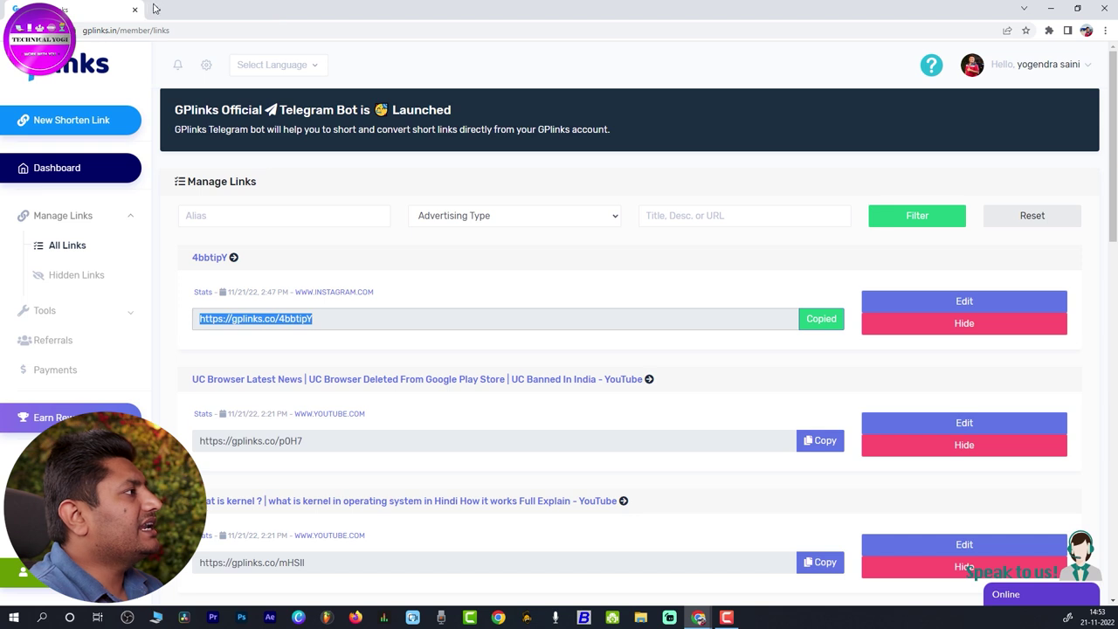
click(155, 11)
right_click(163, 31)
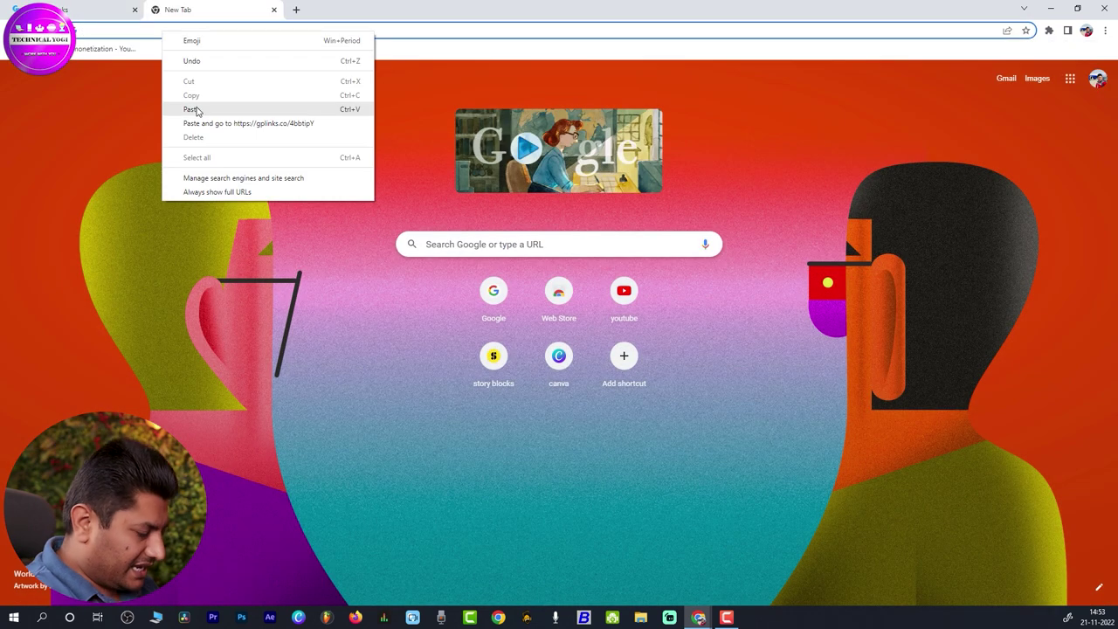
click(196, 106)
key(Return)
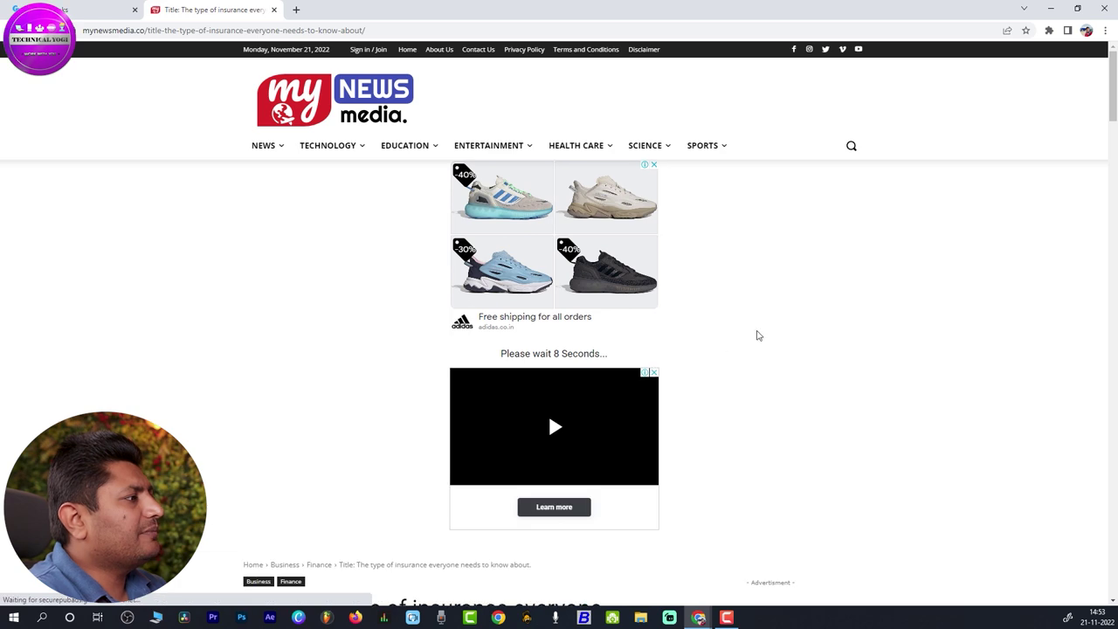
Find the verification control near the end of the insurance article, verify the visit, and continue to the second article.
scroll(774, 325, down, 8)
scroll(780, 318, down, 15)
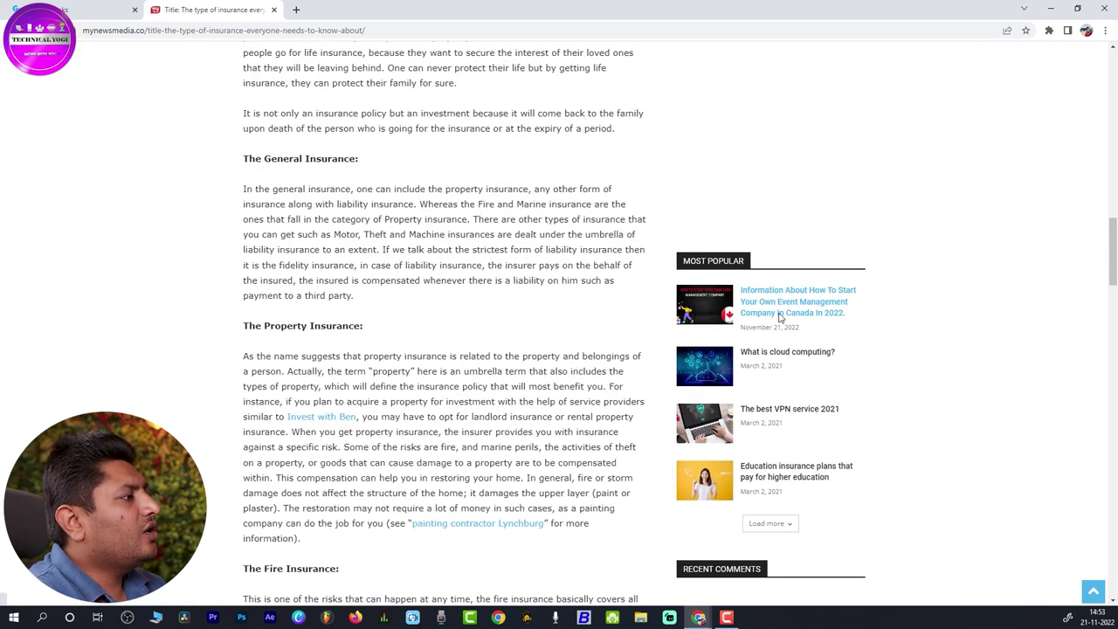
scroll(780, 318, down, 8)
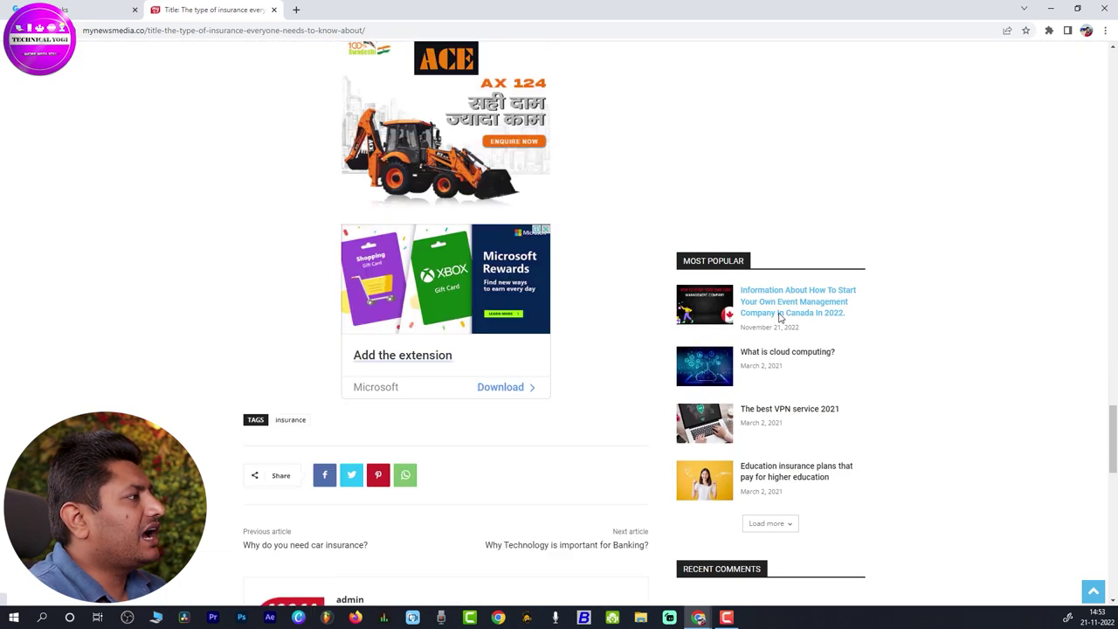
scroll(781, 318, up, 5)
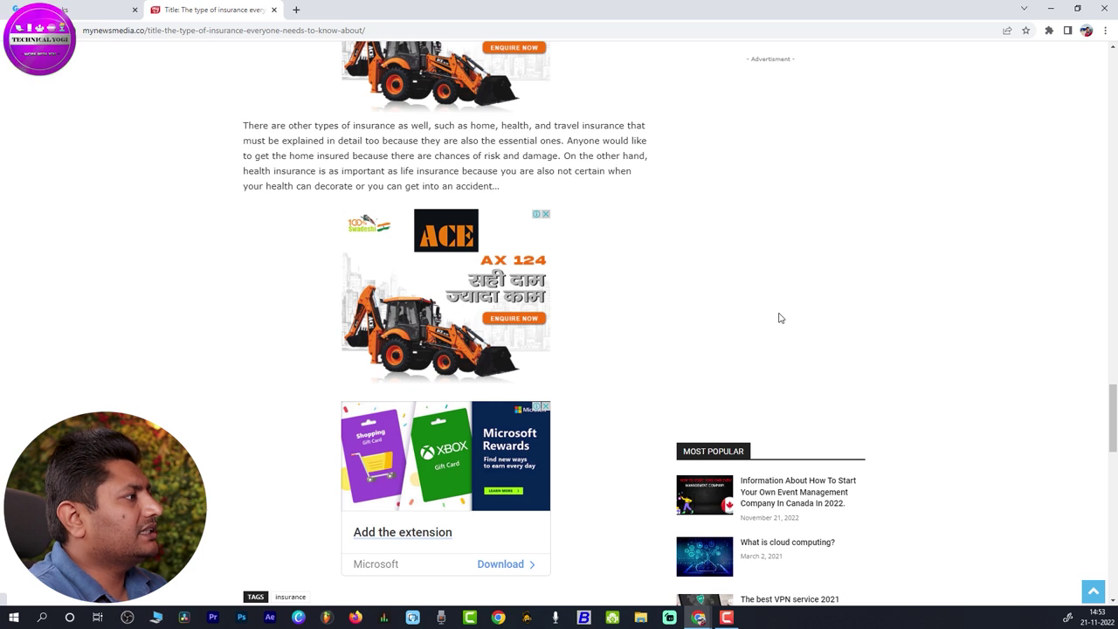
scroll(780, 318, up, 10)
scroll(778, 317, down, 12)
scroll(779, 317, up, 3)
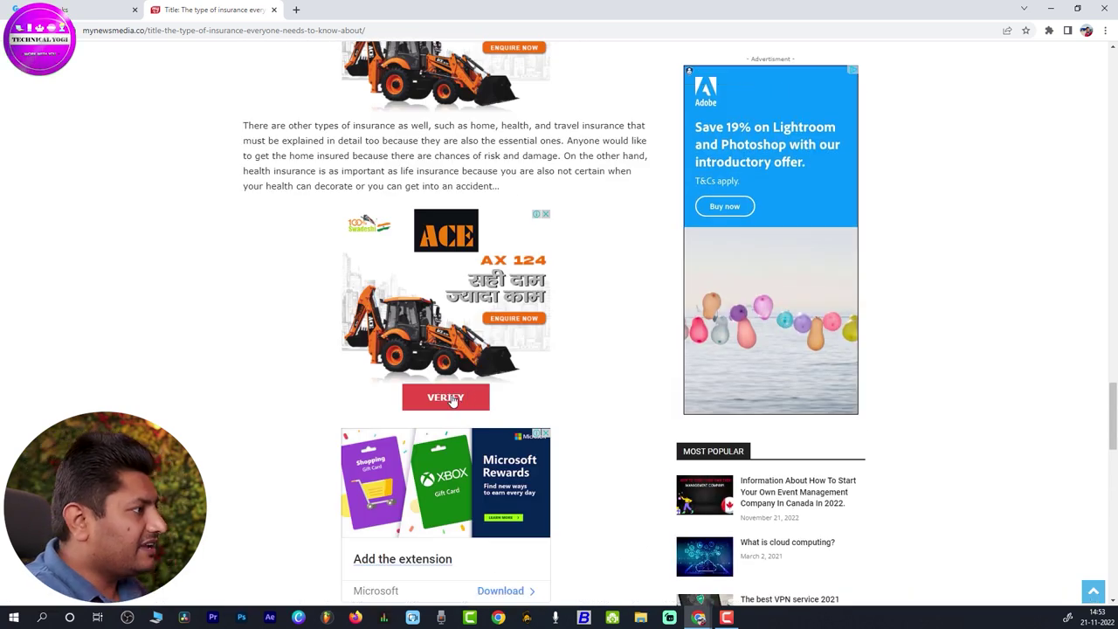
drag(468, 401, 552, 420)
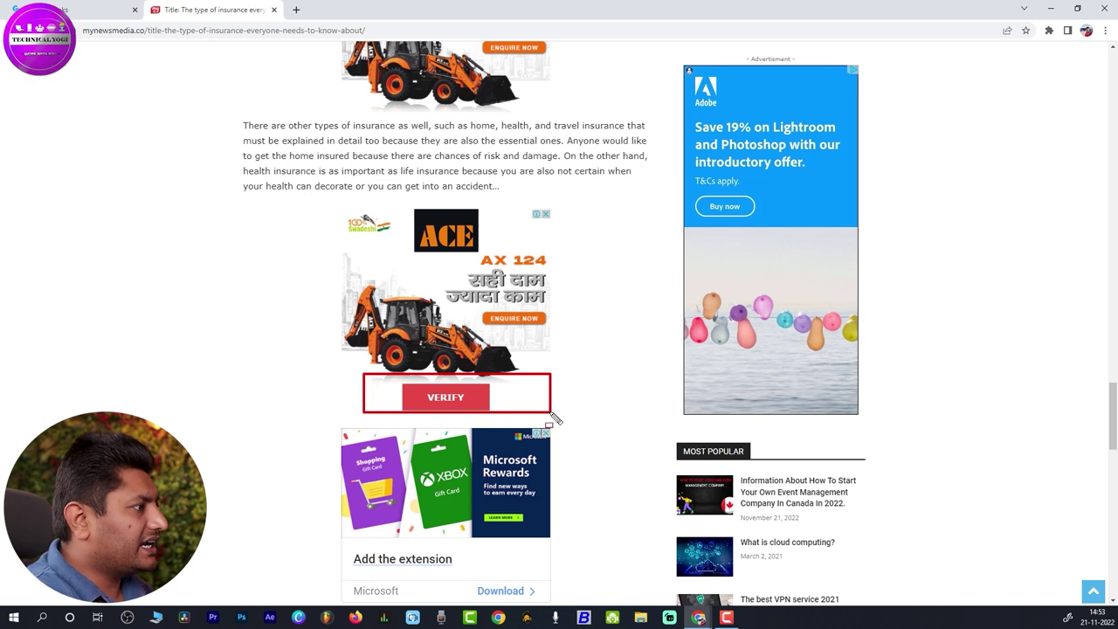
key(Escape)
click(447, 399)
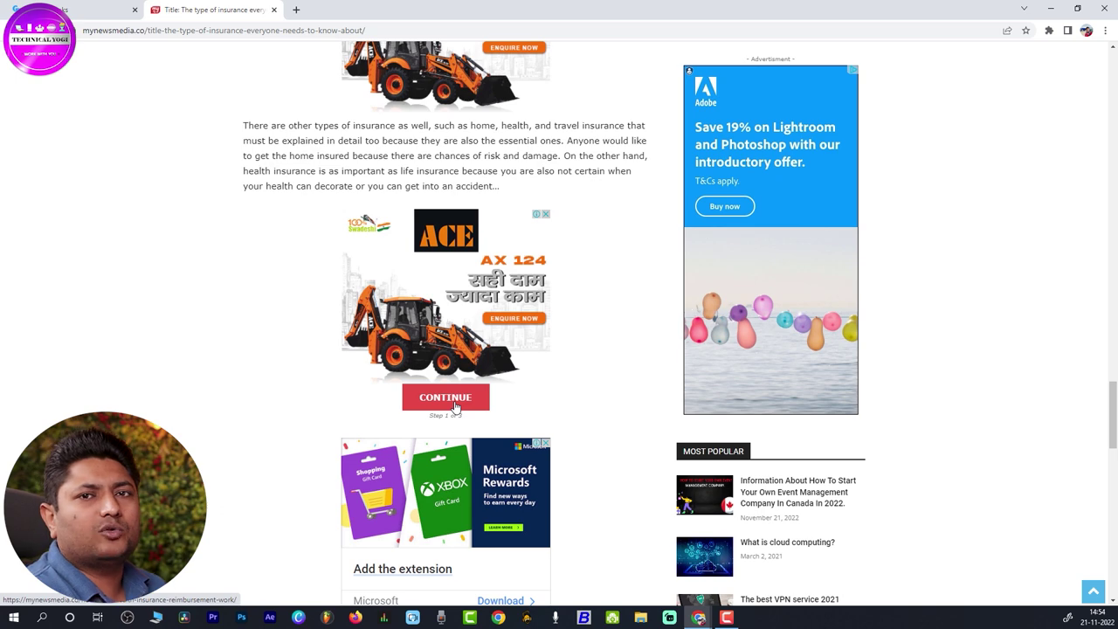
click(446, 398)
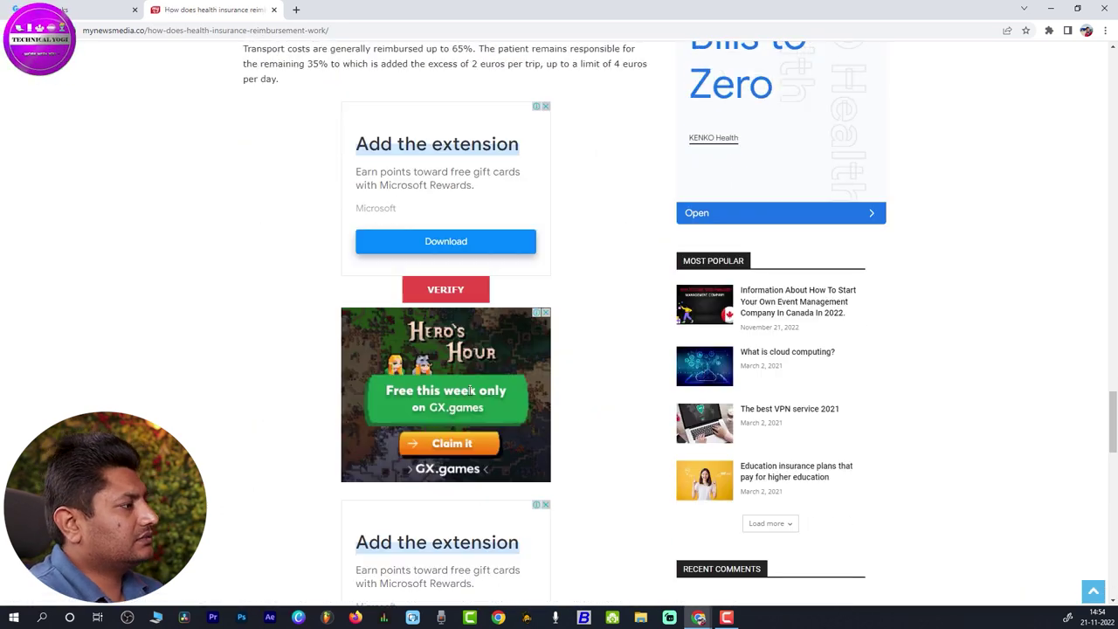
Complete the second article's verification, open the Get Link target in a new tab, and close that advertising tab.
click(445, 288)
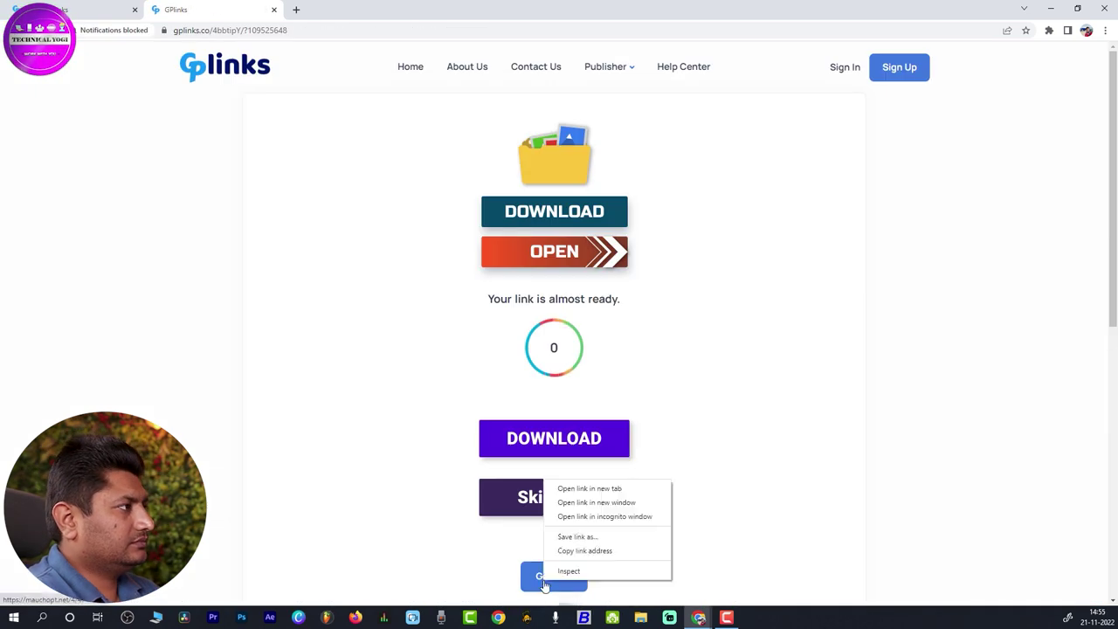
click(586, 490)
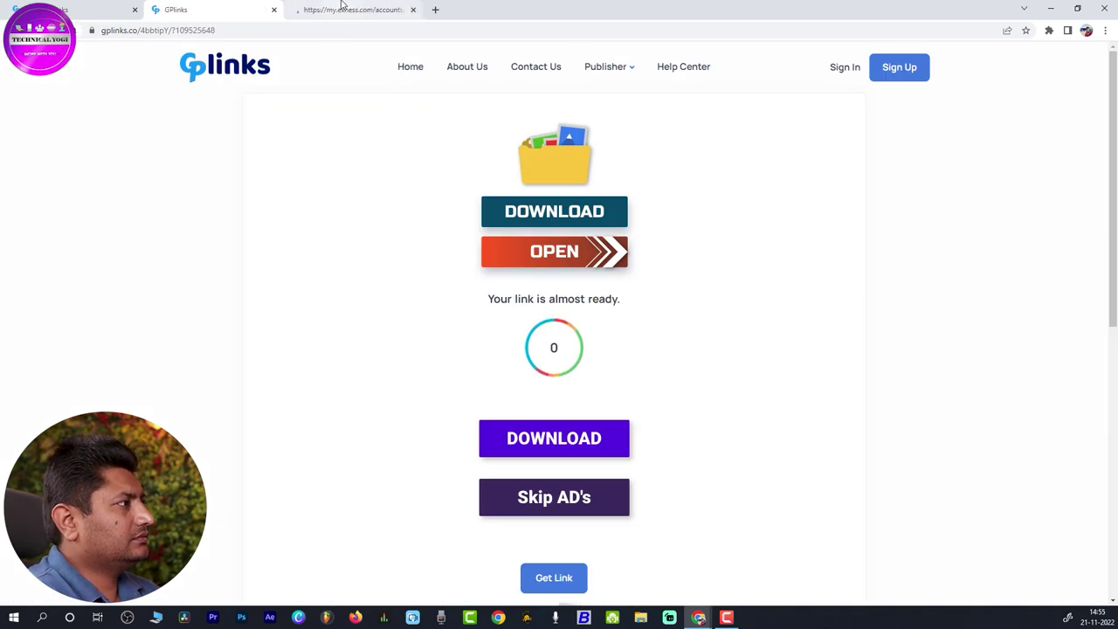
key(ctrl+w)
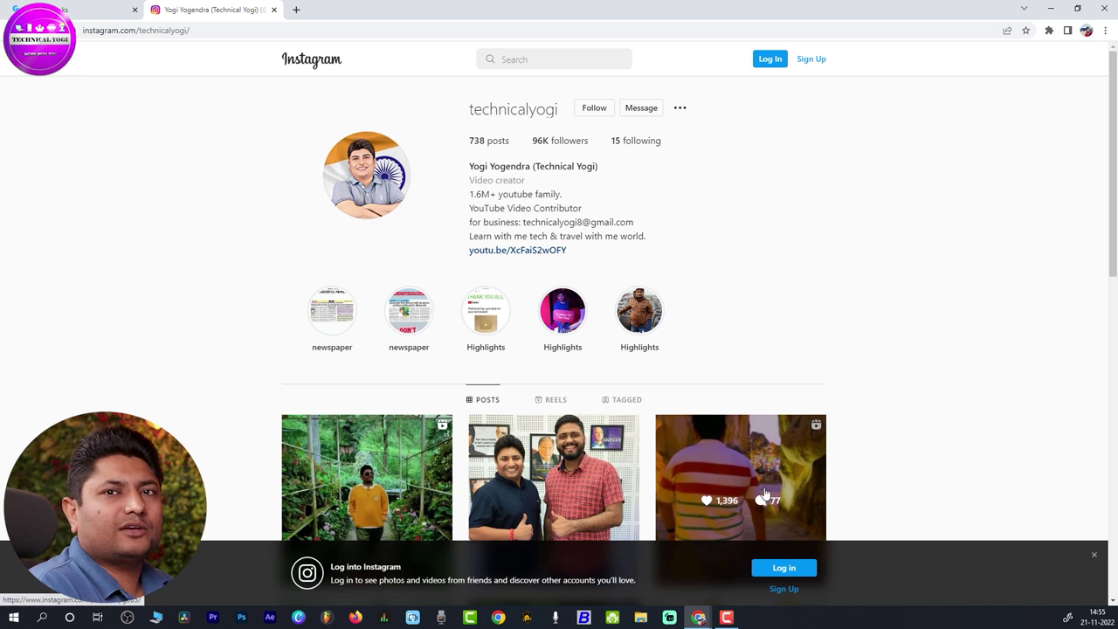